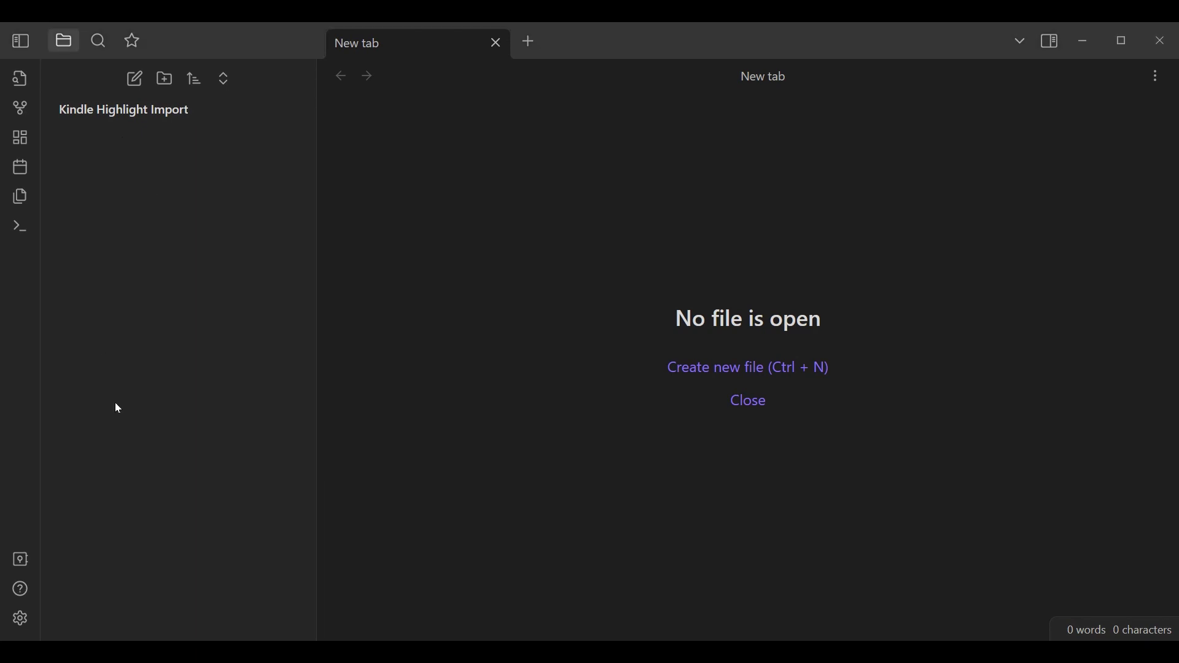
- Turn on community plugins in Settings > Community plugins to leave restricted mode
{"action": "left_click", "coordinate": [24, 625]}
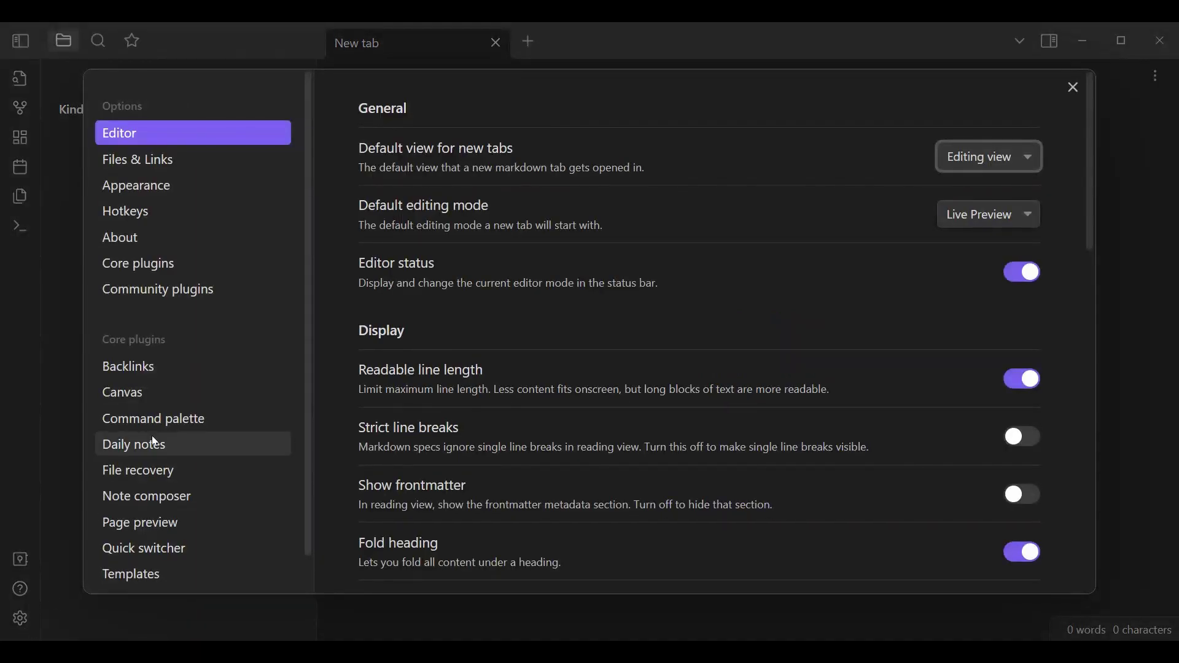
{"action": "scroll", "coordinate": [153, 436], "scroll_direction": "down", "scroll_amount": 1}
{"action": "left_click", "coordinate": [151, 258]}
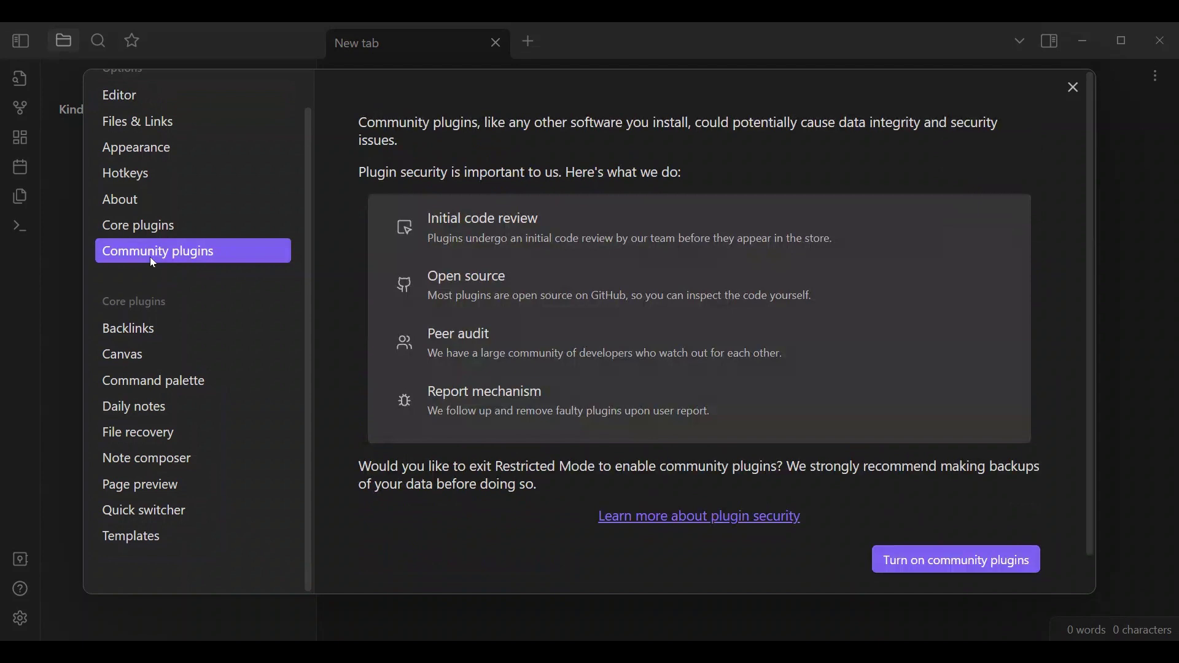
{"action": "left_click", "coordinate": [949, 561]}
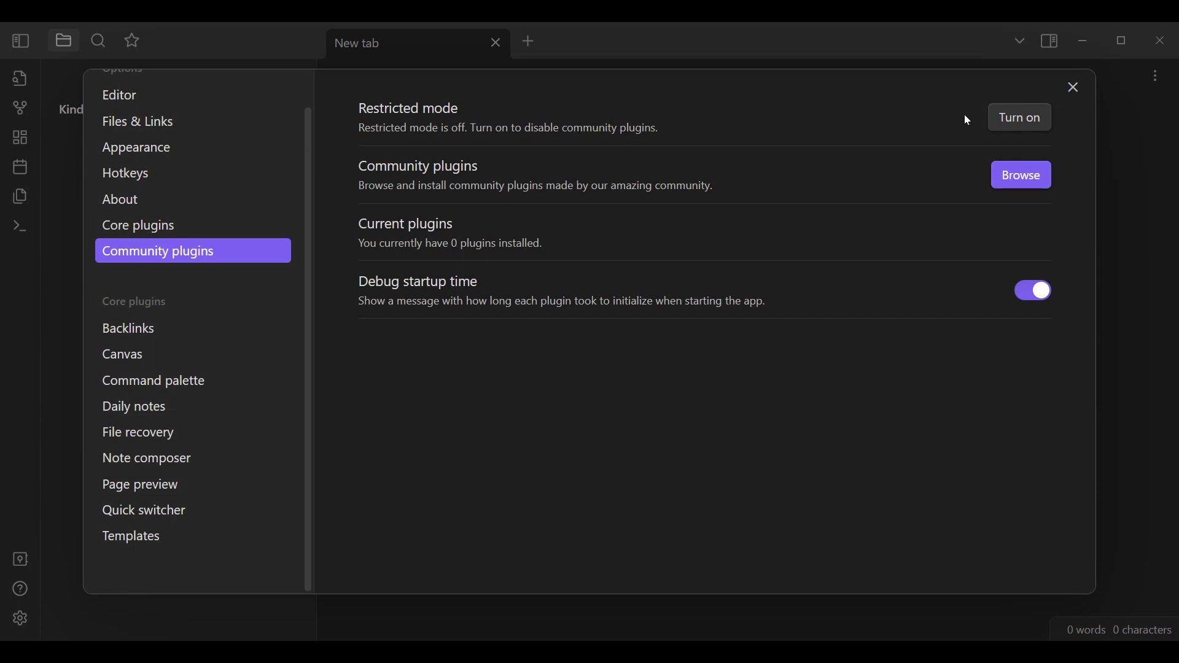
- Search the community catalogue for 'kindle' and install the Kindle Highlights plugin
{"action": "left_click", "coordinate": [999, 174]}
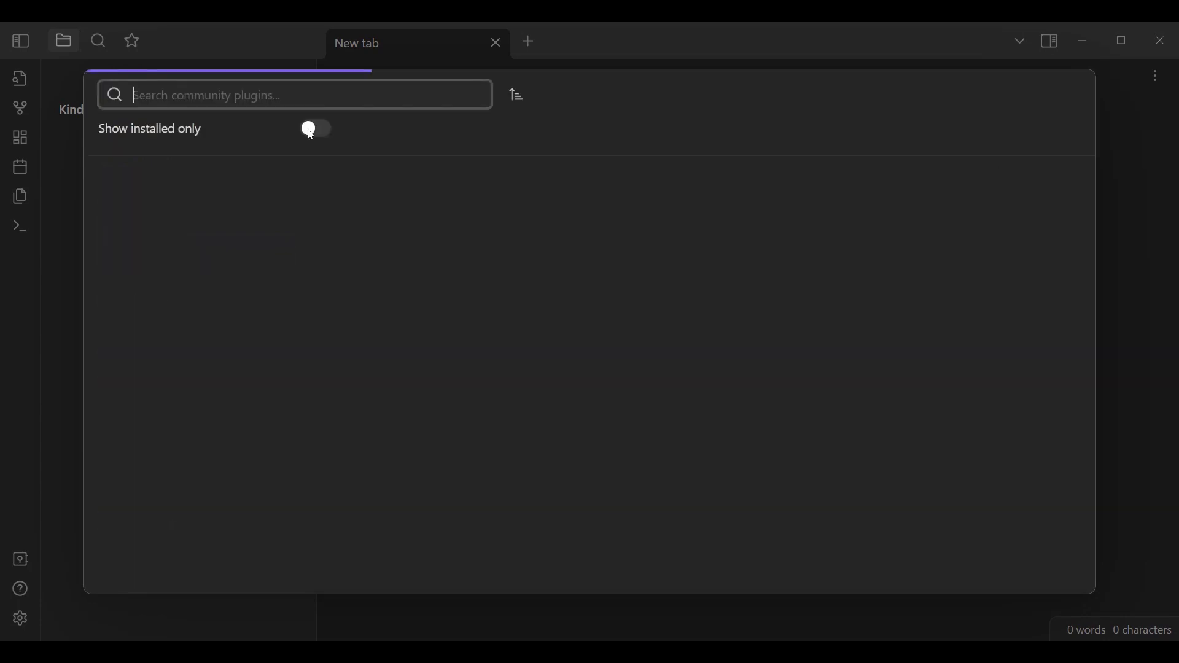
{"action": "type", "text": "kindle"}
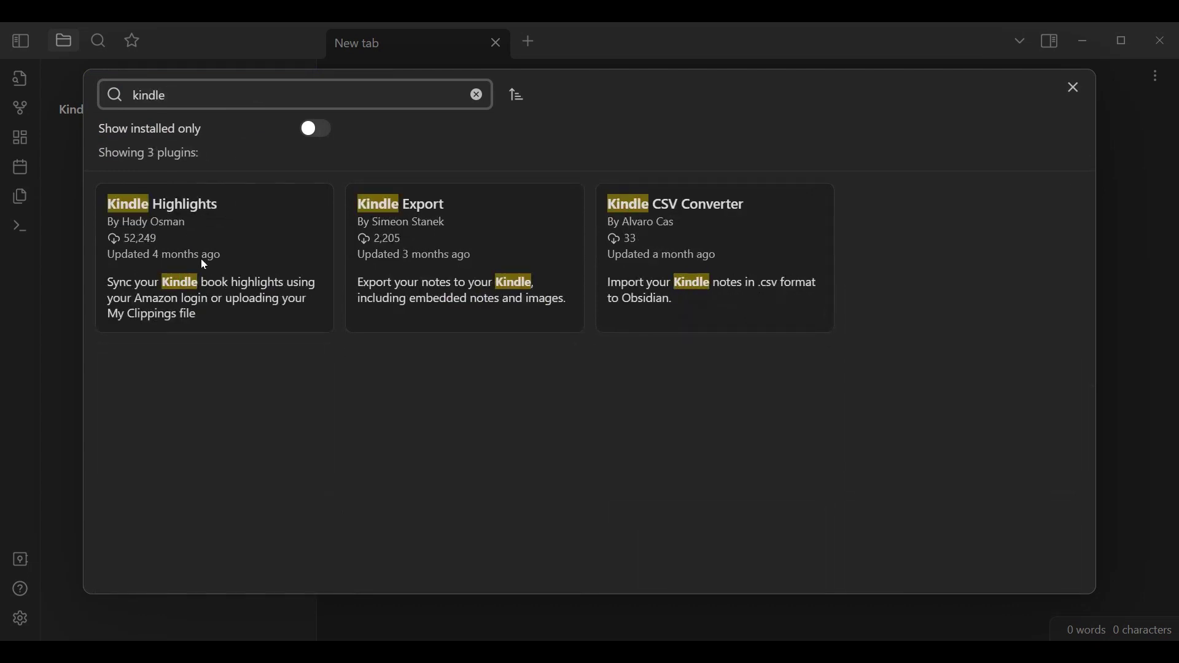
{"action": "left_click", "coordinate": [203, 262]}
{"action": "left_click", "coordinate": [415, 345]}
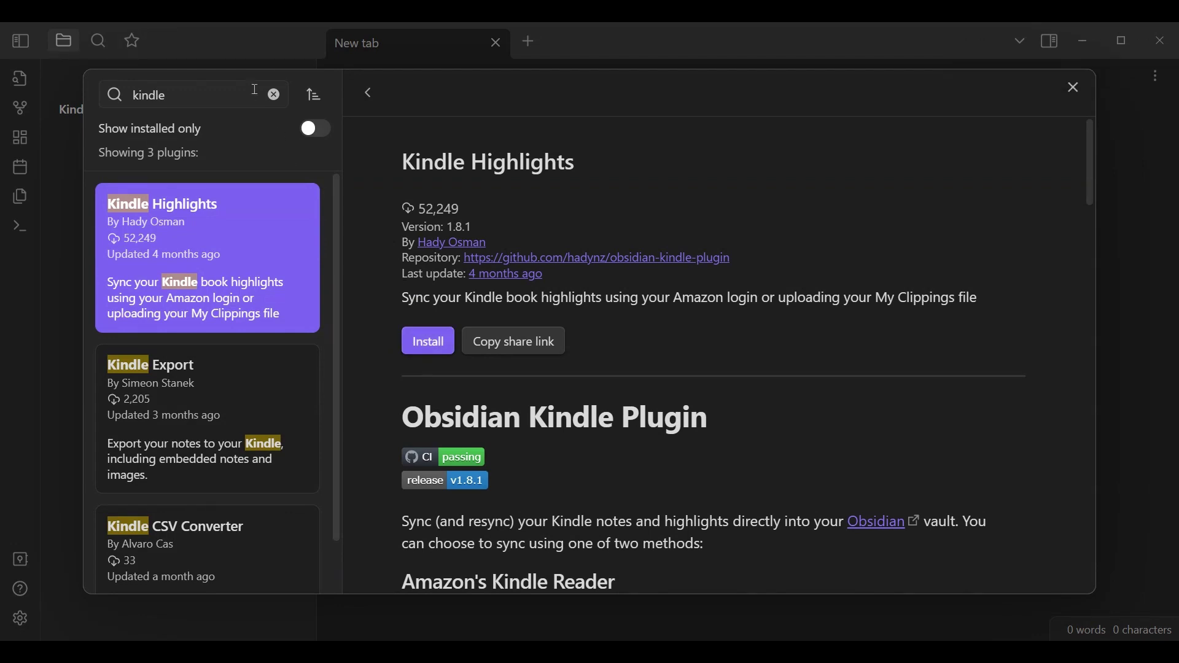
- Search for 'note refa' and install the Note Refactor plugin
{"action": "left_click", "coordinate": [274, 95]}
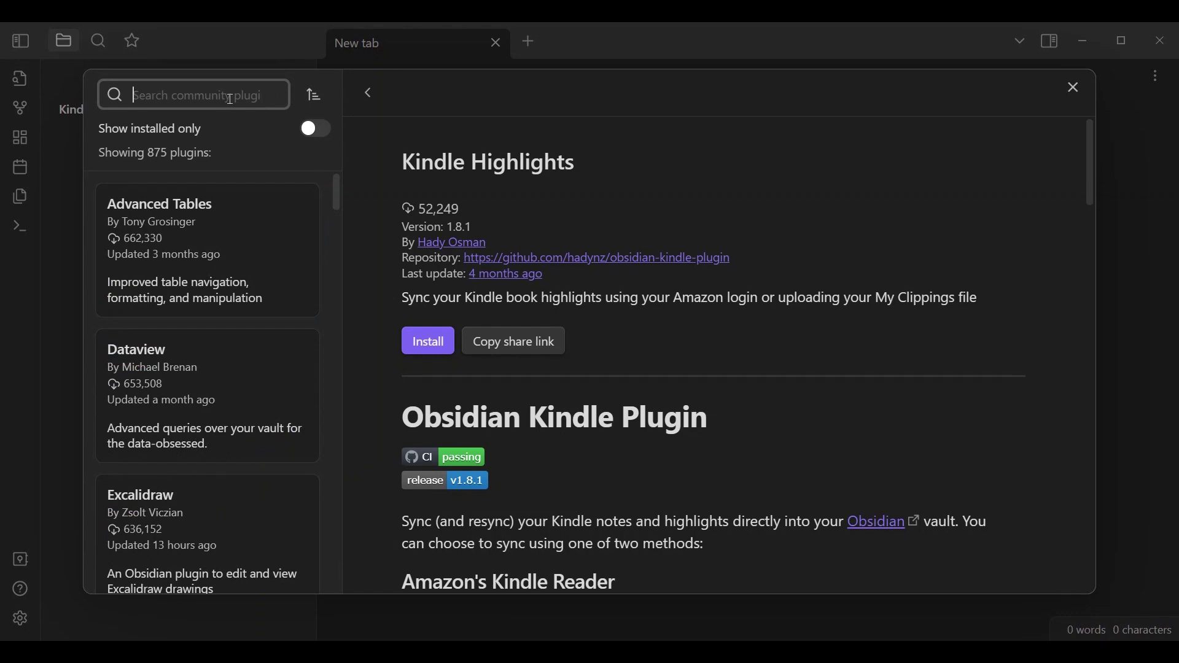
{"action": "type", "text": "note refo"}
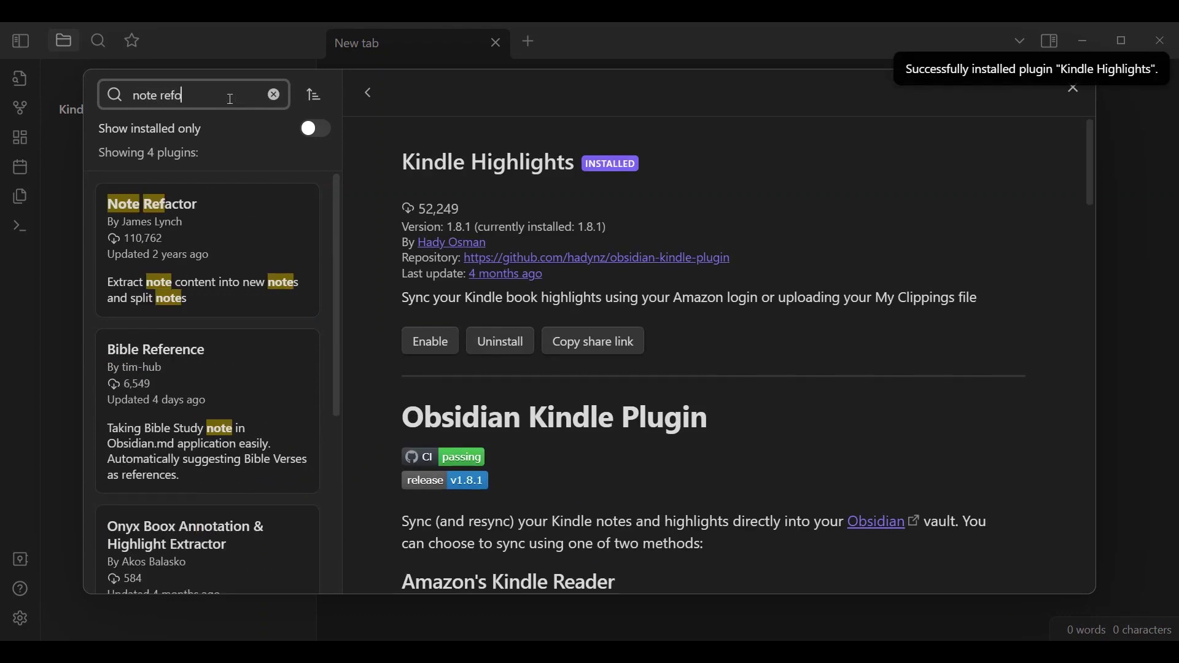
{"action": "key", "text": "BackSpace"}
{"action": "type", "text": "a"}
{"action": "left_click", "coordinate": [223, 237]}
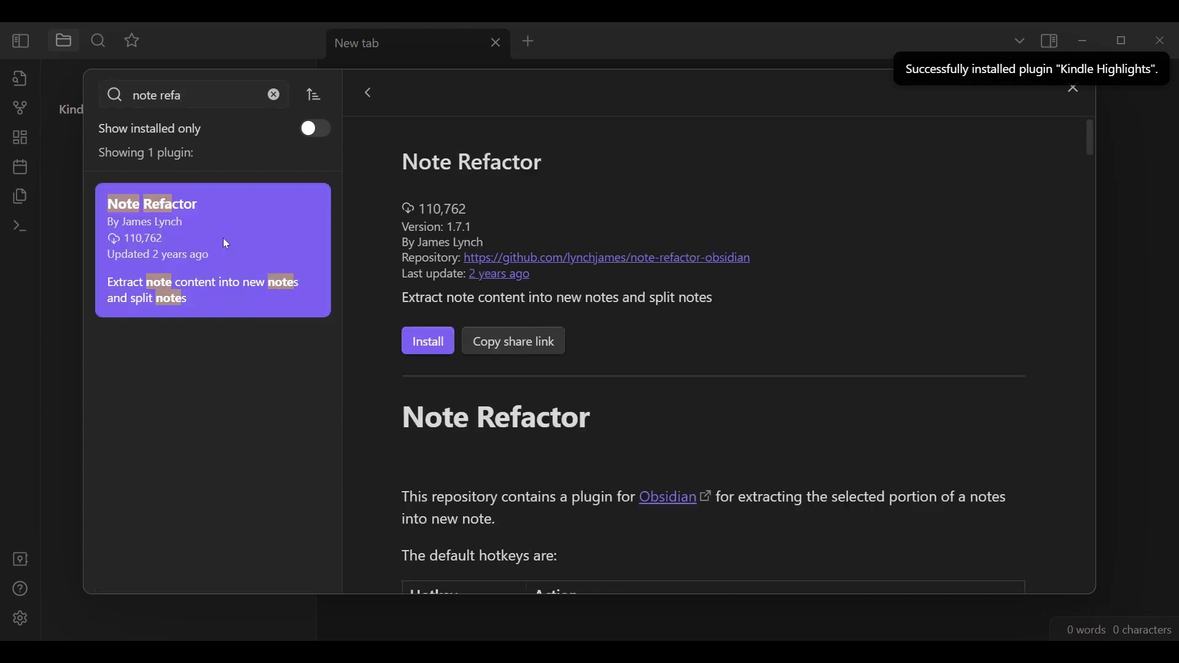
{"action": "left_click", "coordinate": [416, 343]}
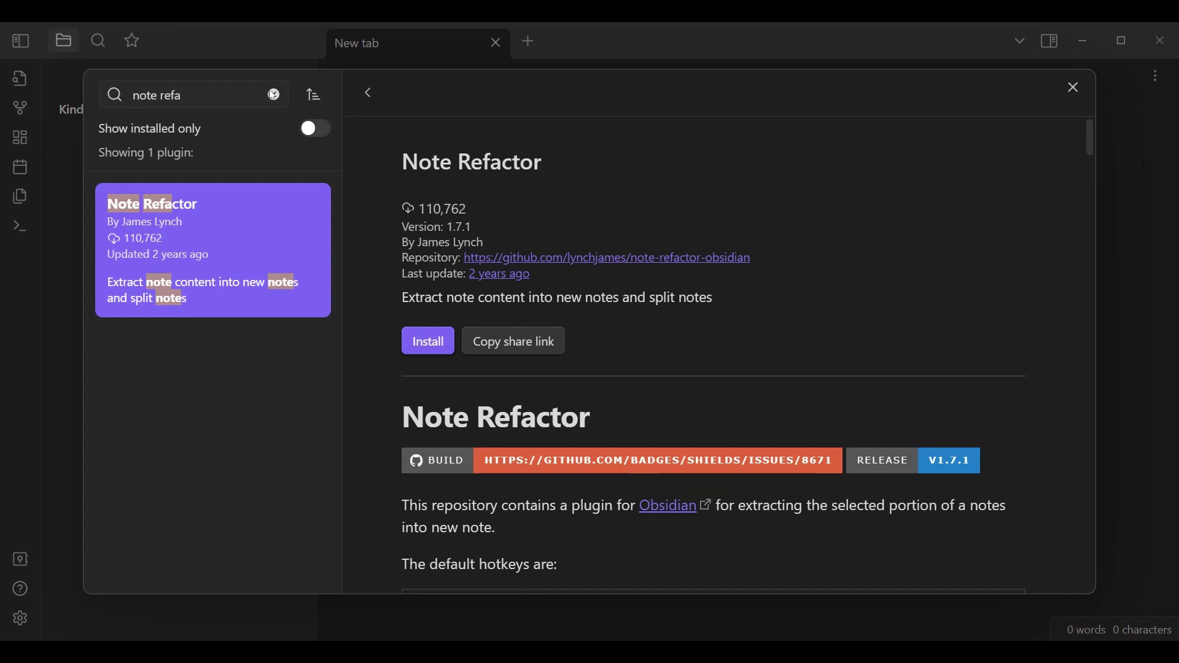
{"action": "left_click", "coordinate": [274, 95]}
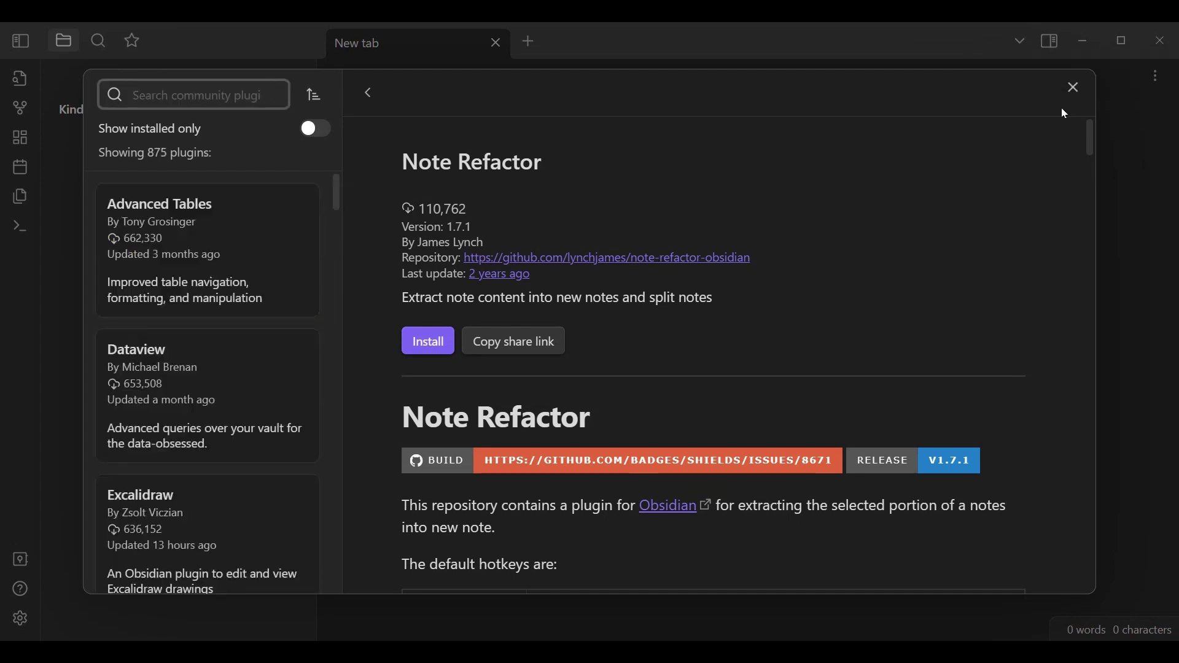
{"action": "left_click", "coordinate": [1075, 92]}
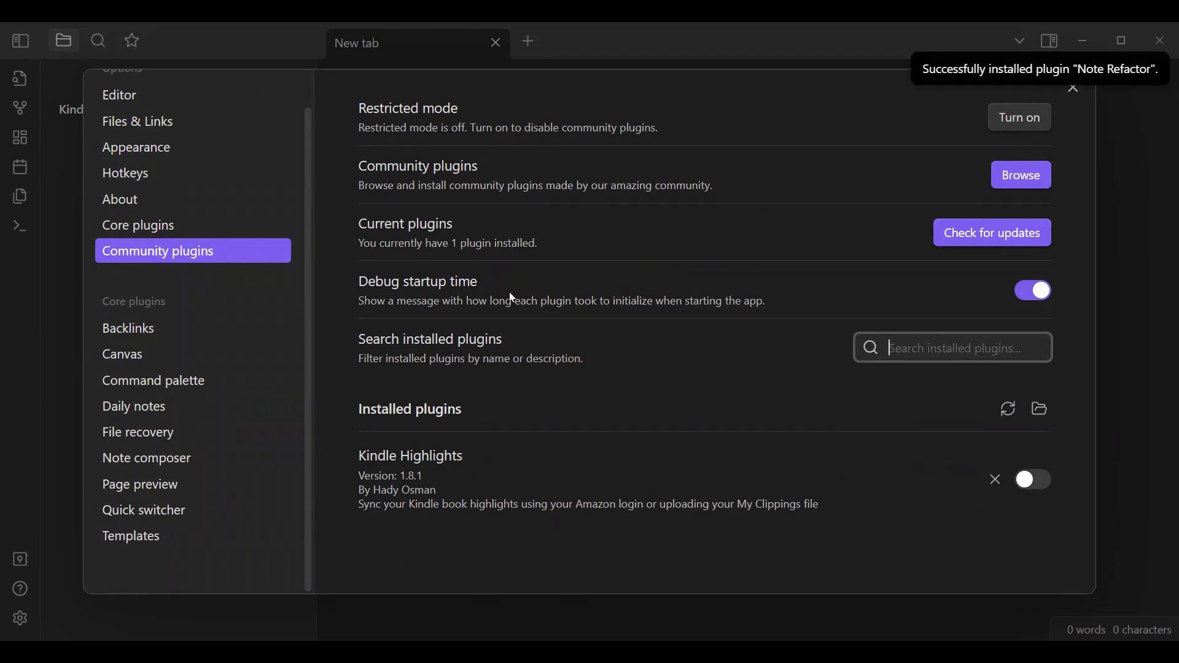
- Enable Kindle Highlights and Note Refactor, then show the Kindle Highlights plugin options
{"action": "left_click", "coordinate": [1033, 478]}
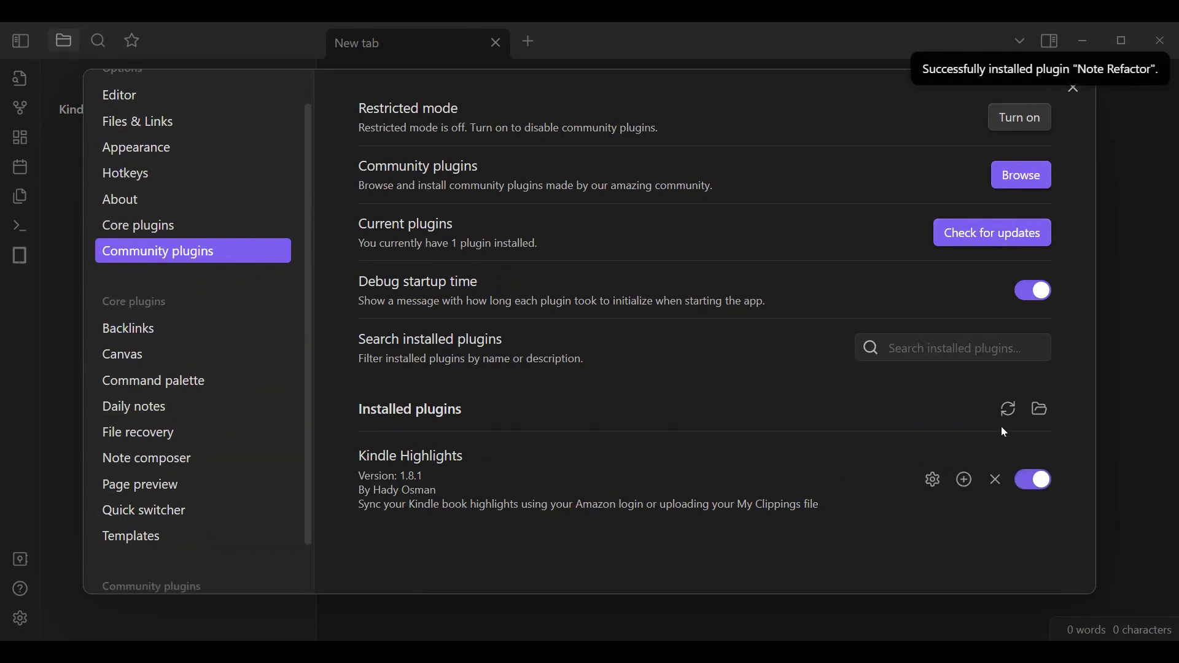
{"action": "left_click", "coordinate": [1005, 410]}
{"action": "scroll", "coordinate": [921, 479], "scroll_direction": "down", "scroll_amount": 1}
{"action": "left_click", "coordinate": [1021, 497]}
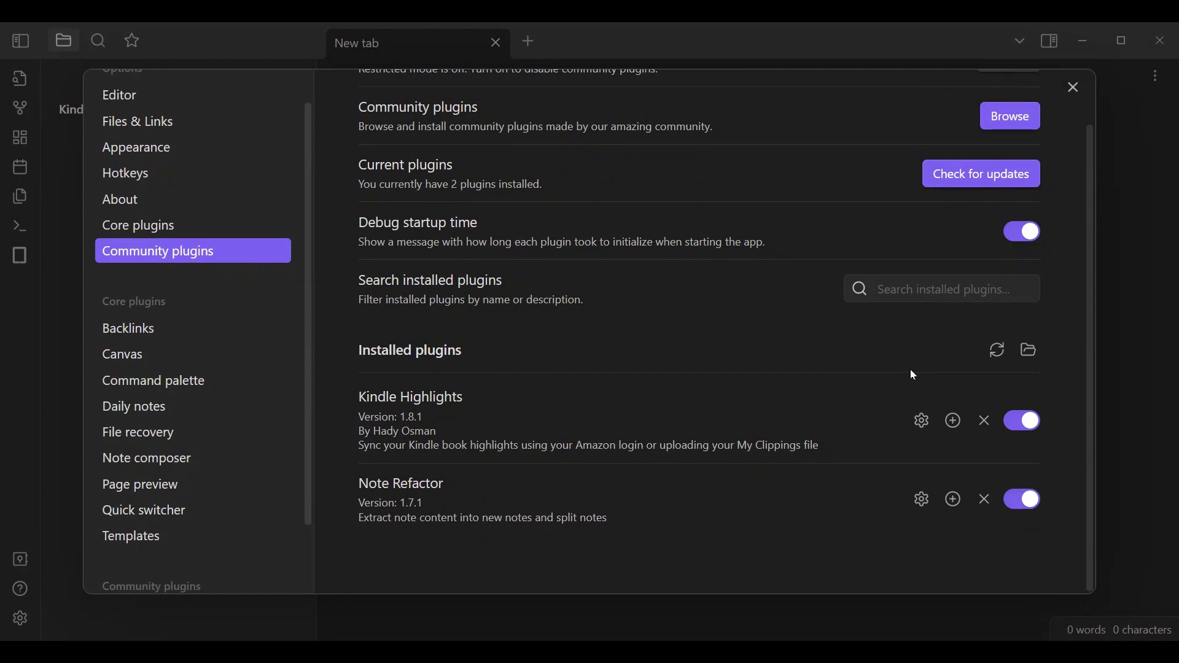
{"action": "left_click", "coordinate": [914, 419]}
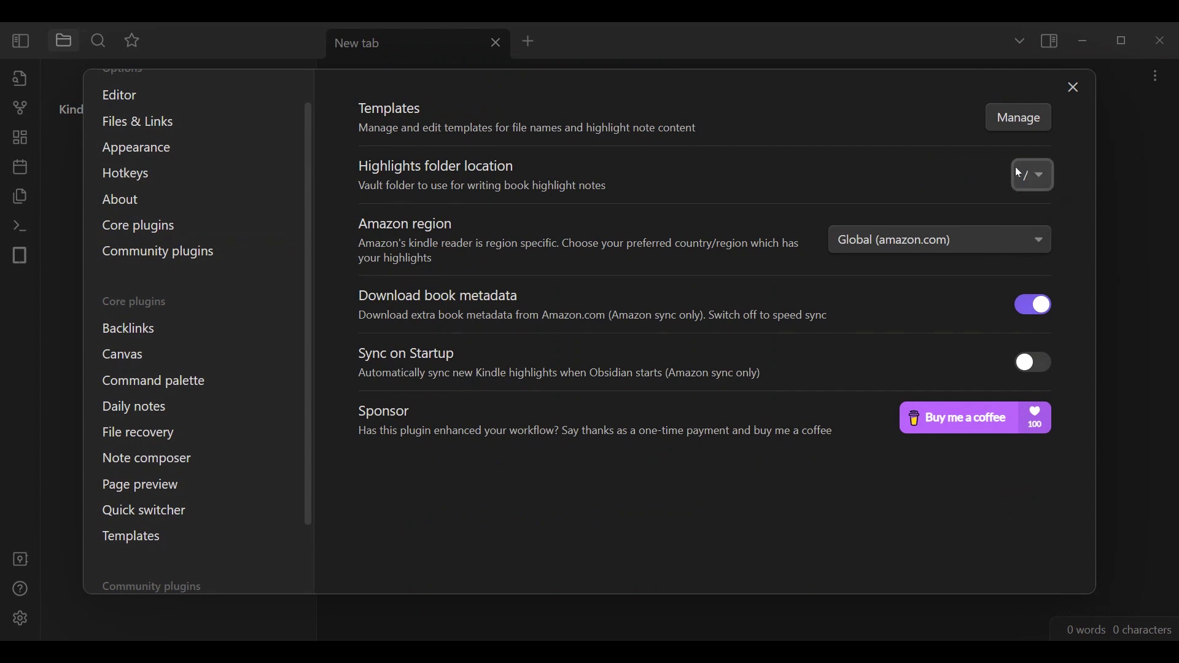
- Snap and widen the window, showing the File content template beside the Animal Farm preview
{"action": "left_click", "coordinate": [1017, 114]}
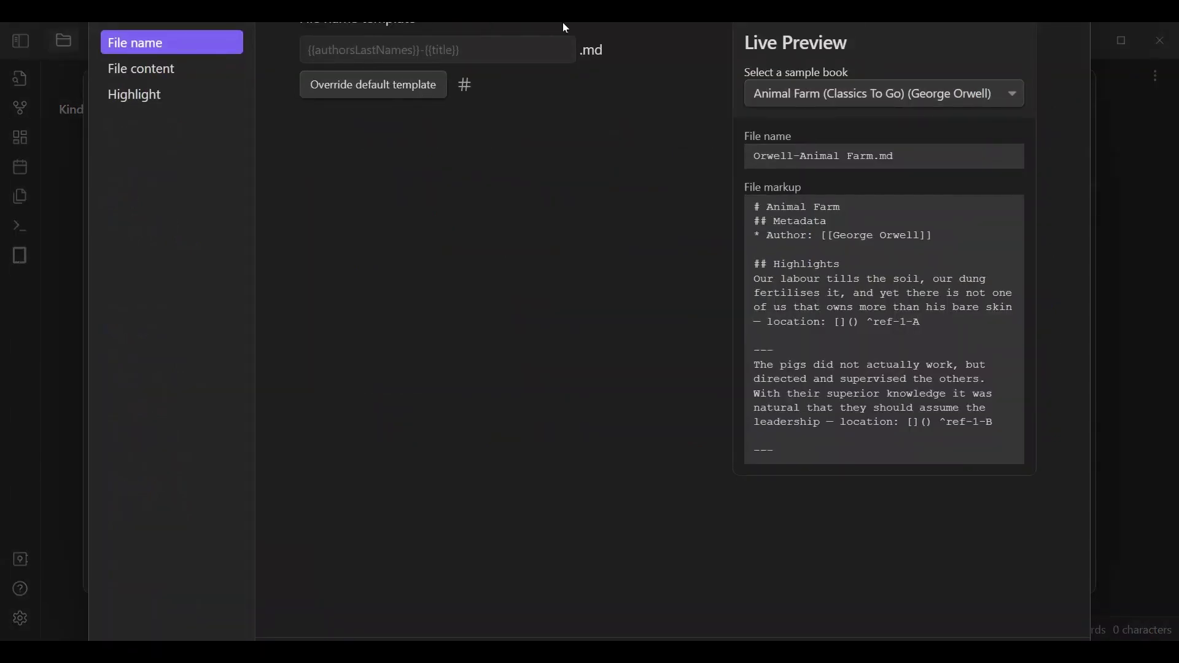
{"action": "left_click", "coordinate": [1133, 199]}
{"action": "left_click_drag", "start_coordinate": [911, 24], "coordinate": [2, 187]}
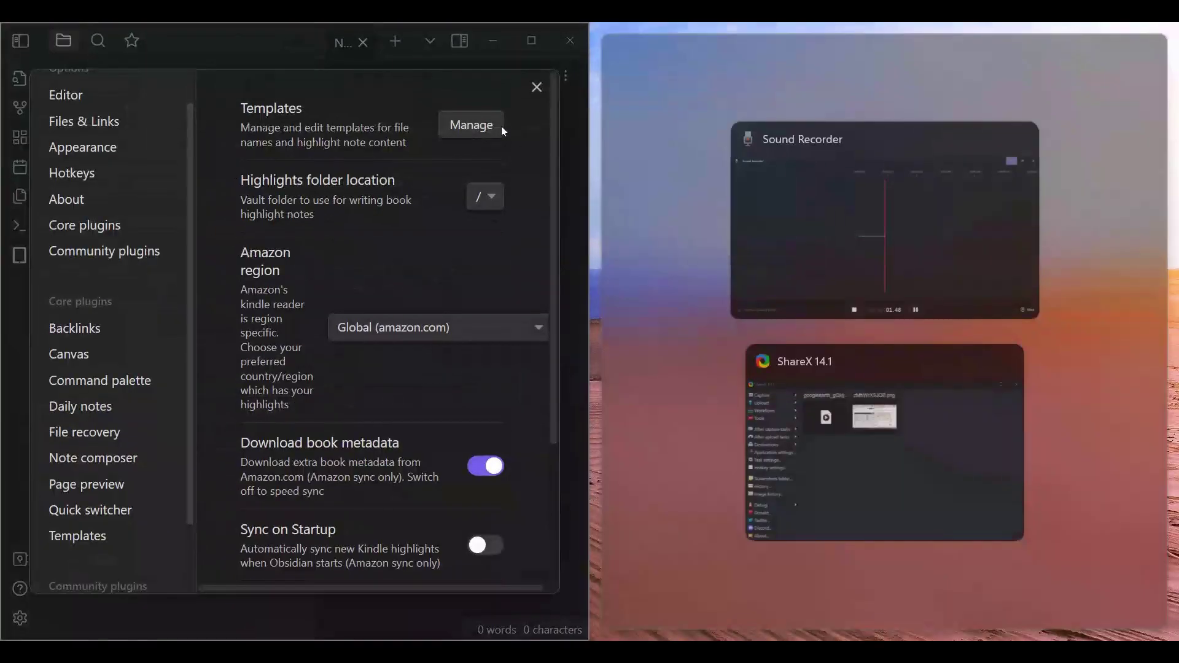
{"action": "left_click", "coordinate": [497, 128]}
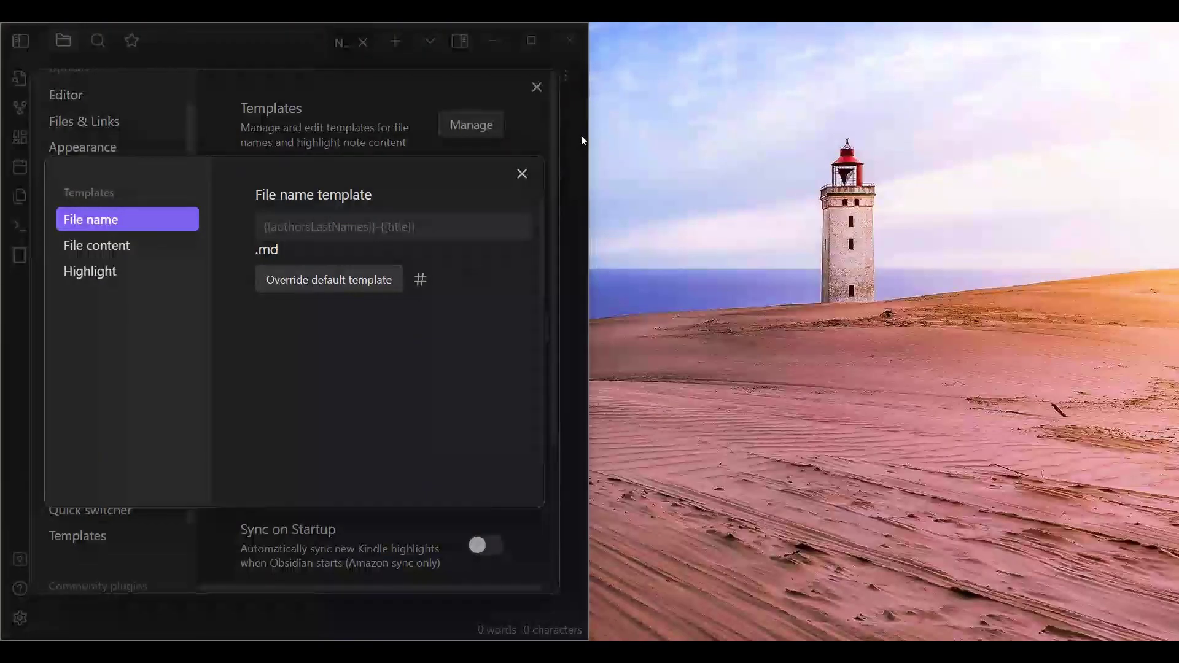
{"action": "left_click_drag", "start_coordinate": [587, 135], "coordinate": [1046, 155]}
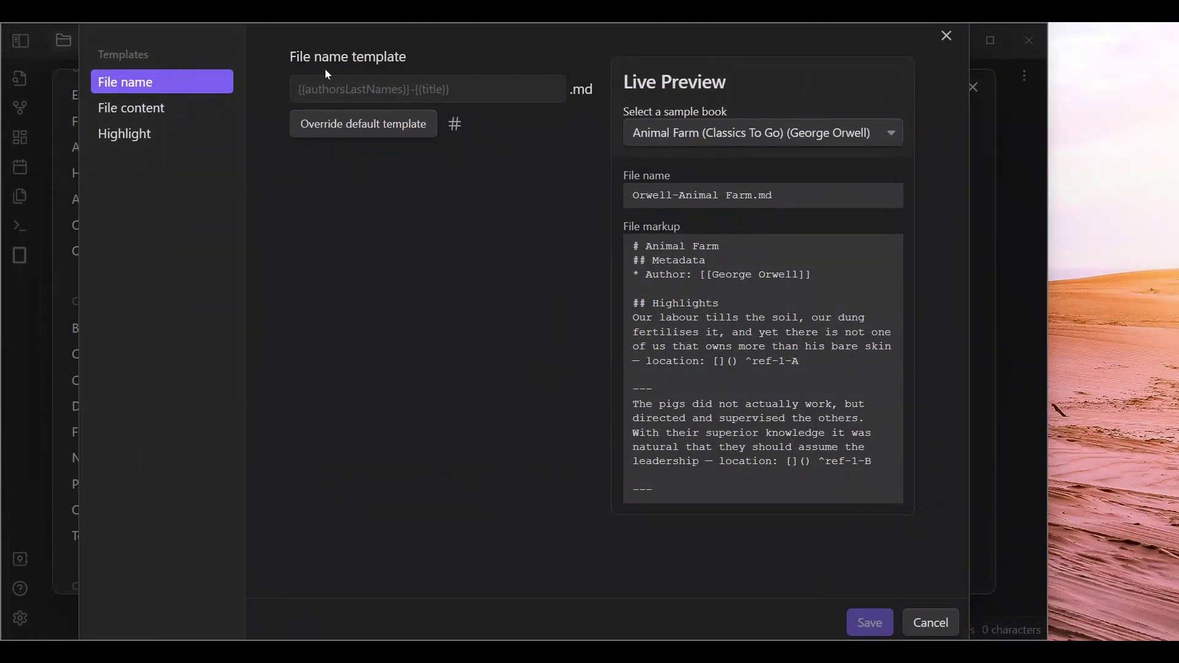
{"action": "left_click", "coordinate": [134, 111]}
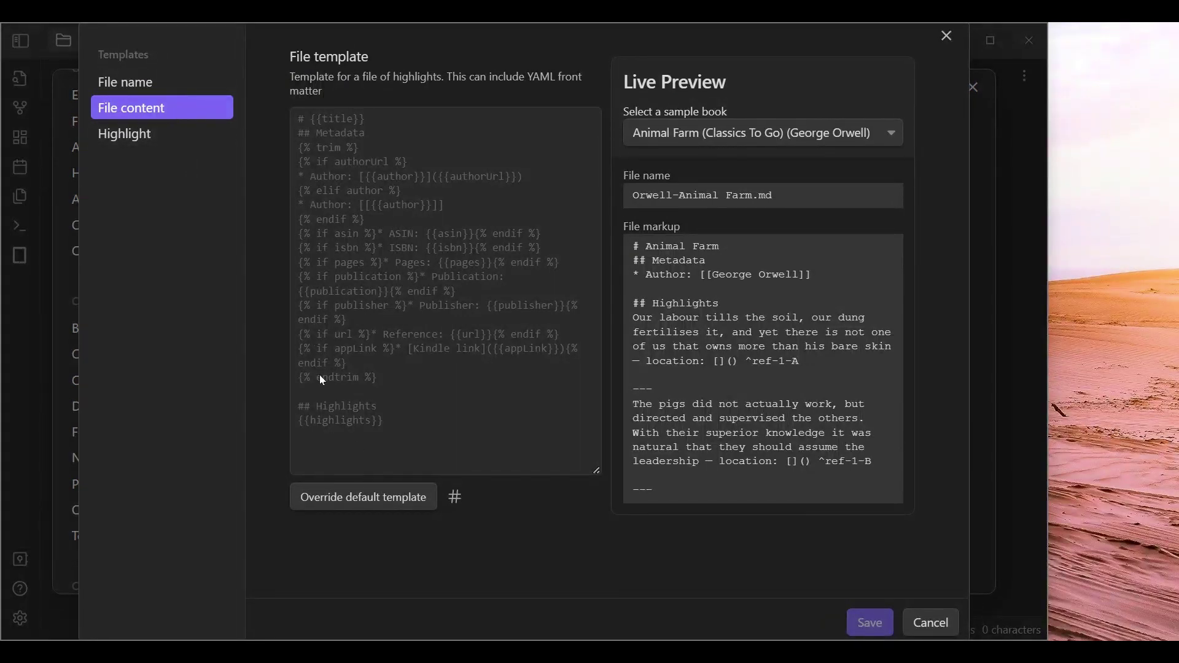
- Add a '### {{}} -' heading line above the highlight text in the Highlight template
{"action": "left_click", "coordinate": [145, 134]}
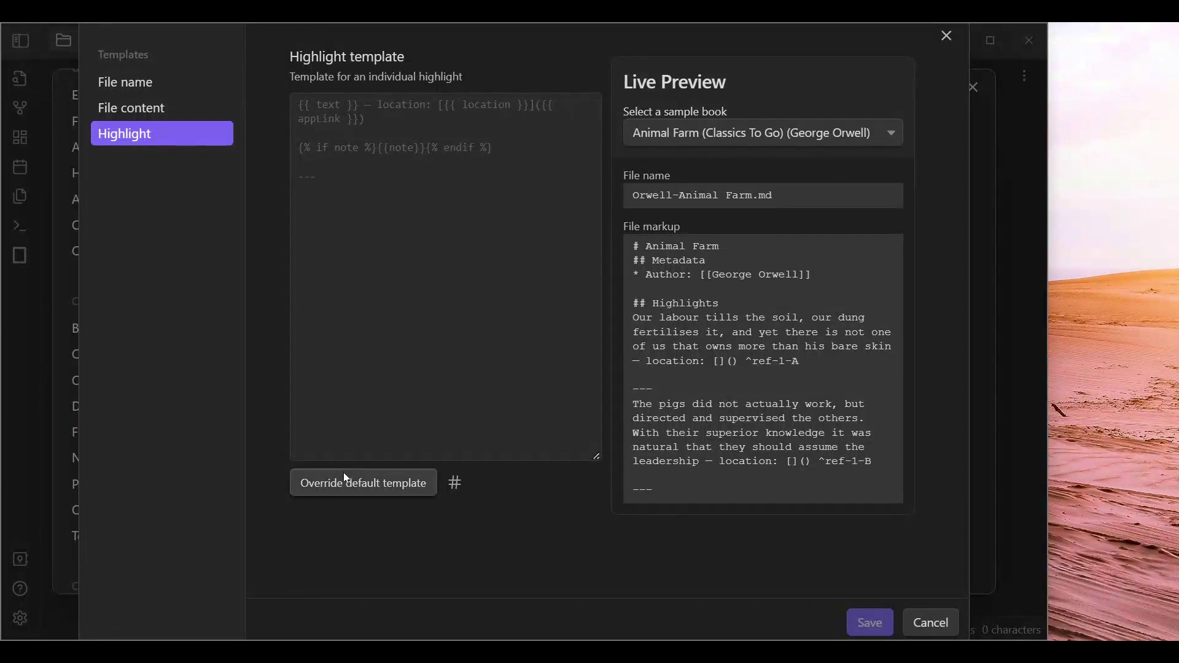
{"action": "left_click", "coordinate": [364, 483]}
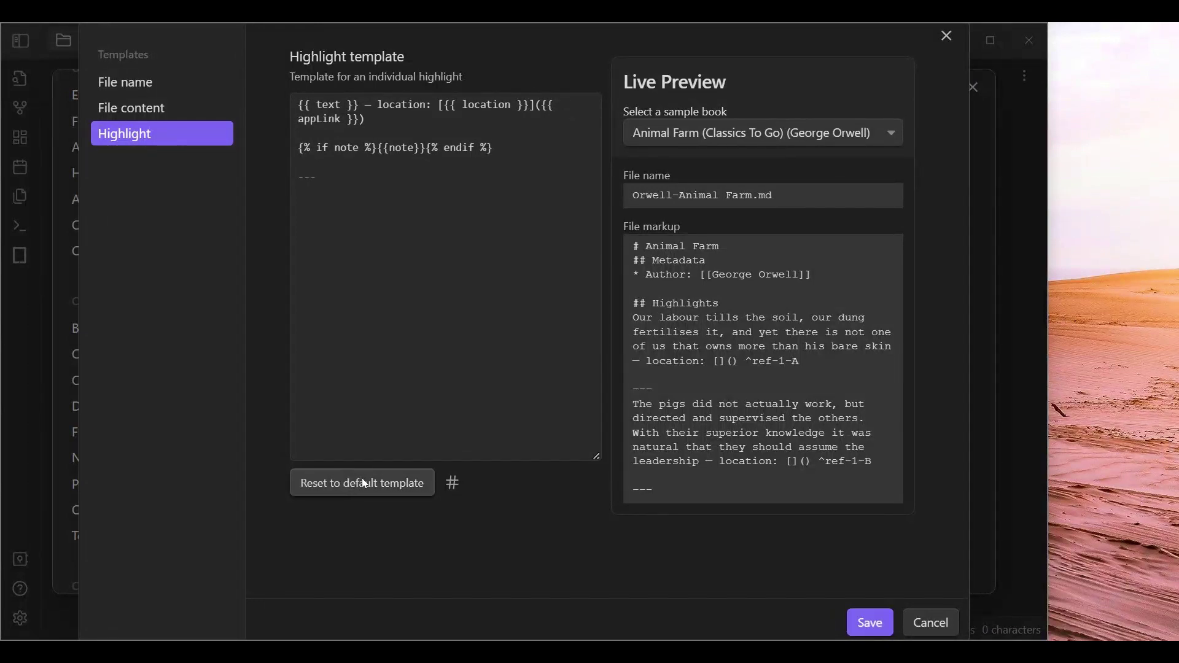
{"action": "left_click", "coordinate": [299, 105]}
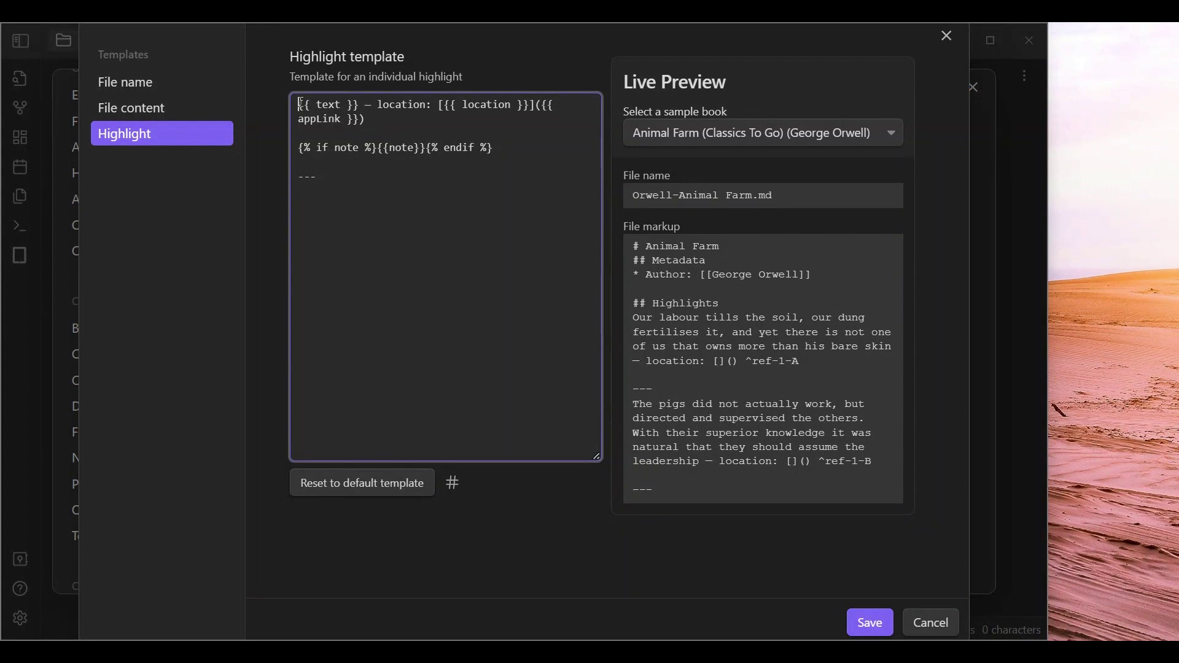
{"action": "type", "text": "{{}}"}
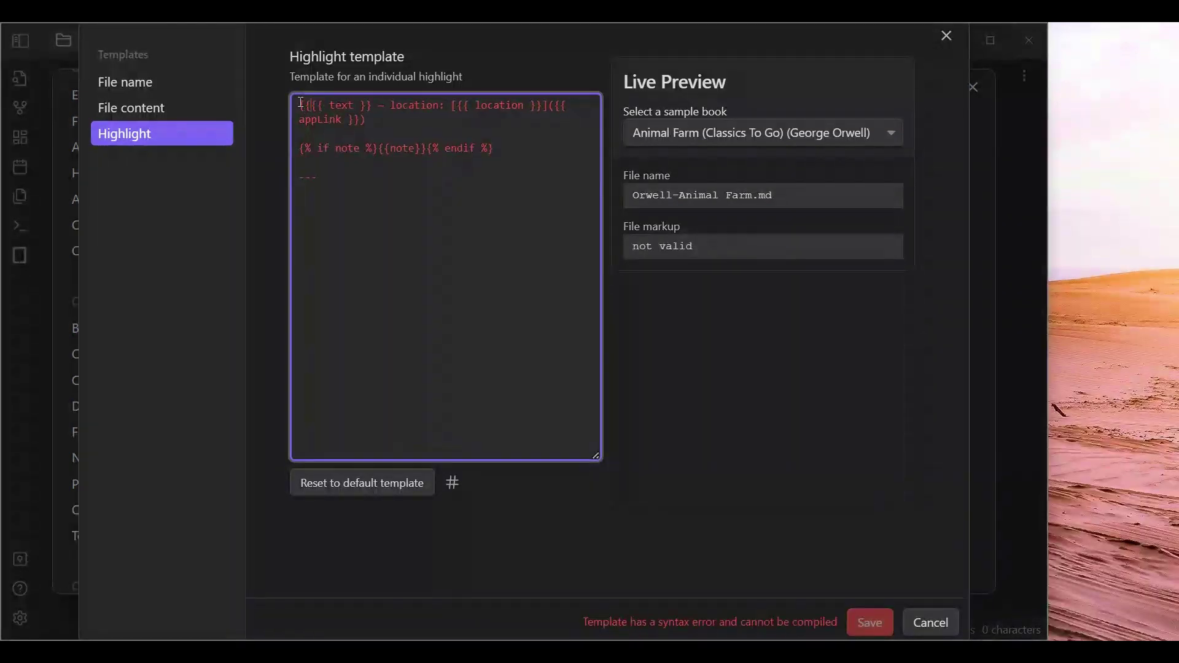
{"action": "type", "text": " -"}
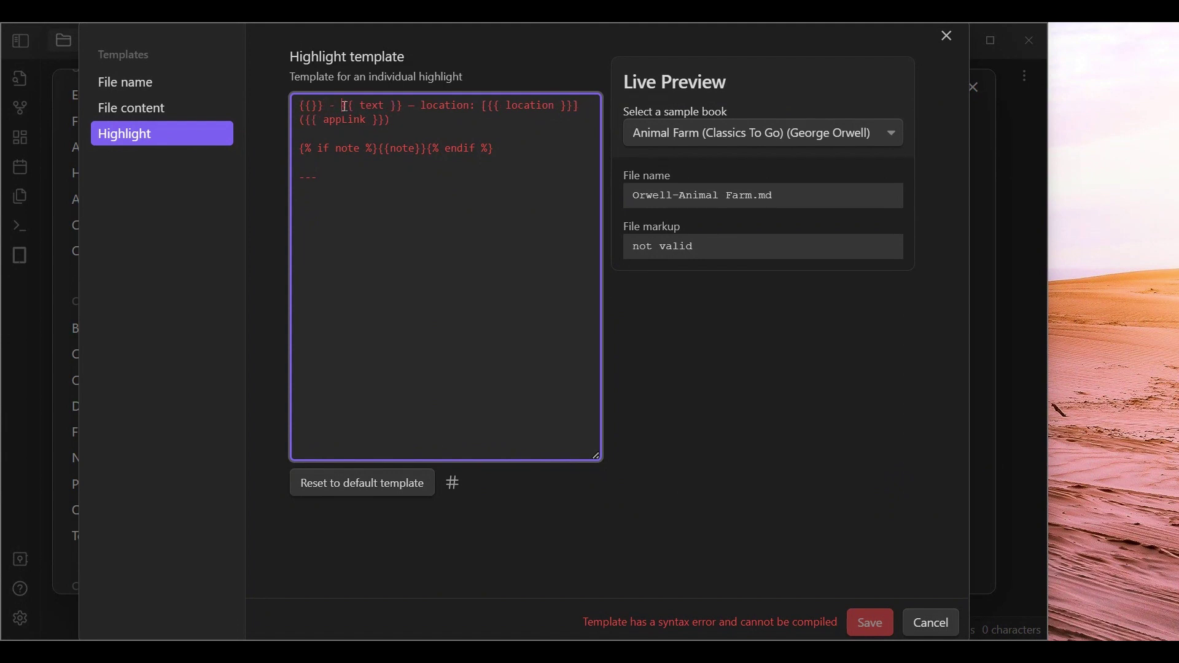
{"action": "key", "text": "Return"}
{"action": "left_click_drag", "start_coordinate": [345, 107], "coordinate": [263, 108]}
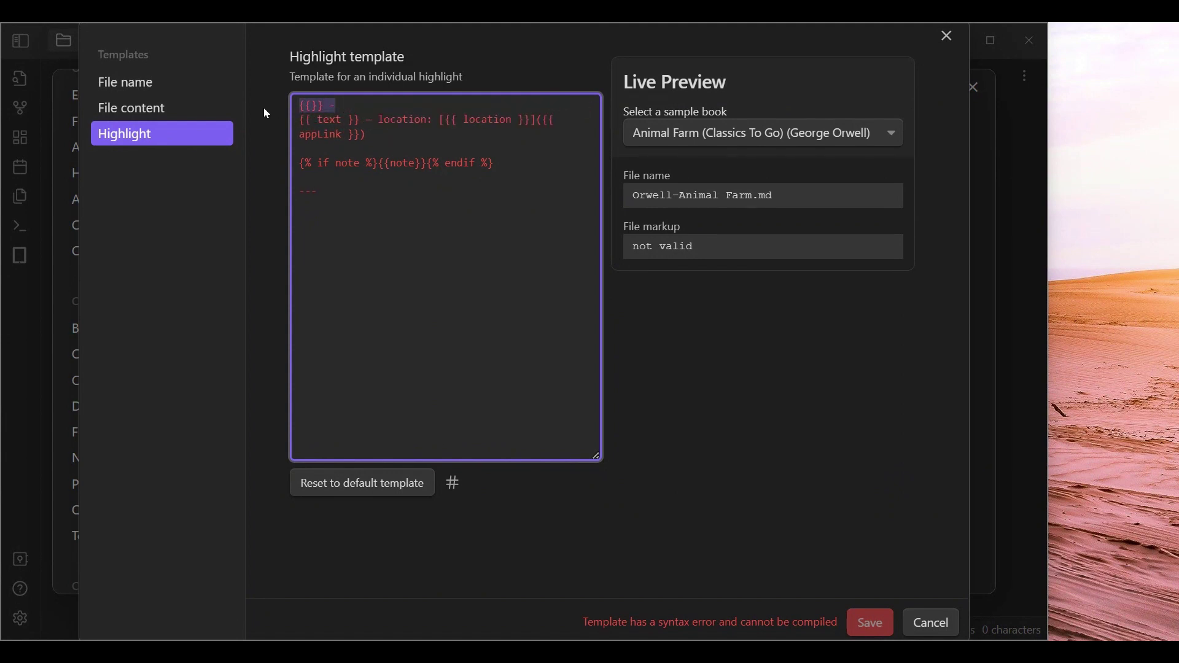
{"action": "key", "text": "Left"}
{"action": "type", "text": "###"}
- Put the createdDate variable in the heading, checking the template variables reference
{"action": "left_click", "coordinate": [360, 107]}
{"action": "type", "text": "Create"}
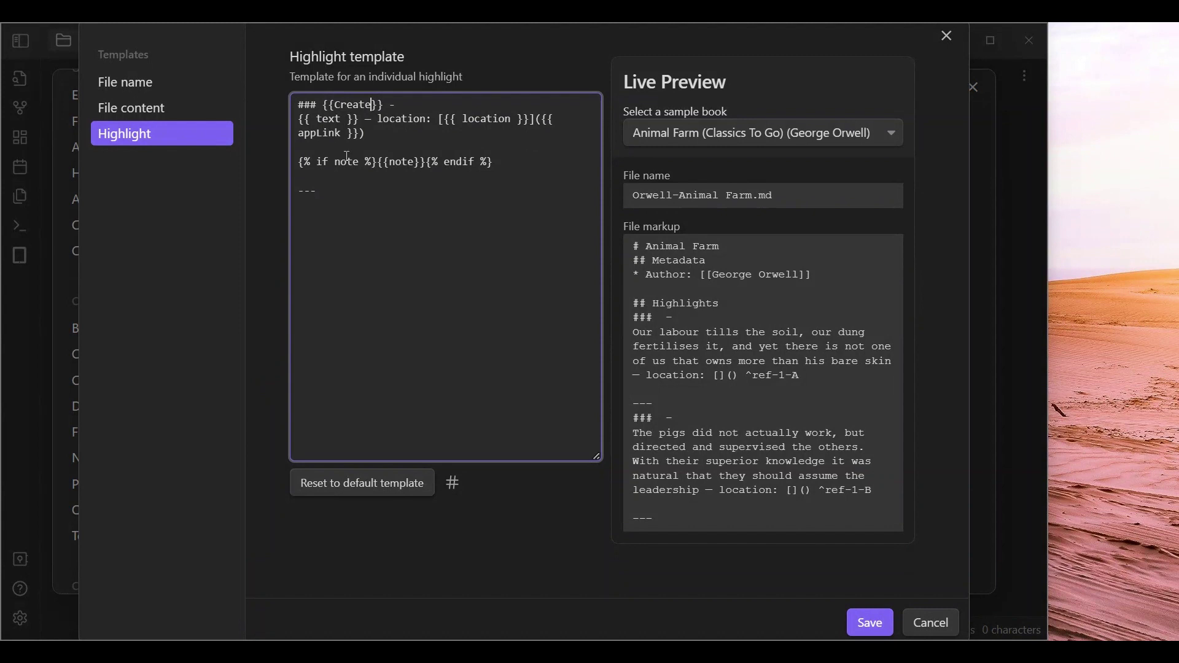
{"action": "key", "text": "BackSpace"}
{"action": "key", "text": "BackSpace"}
{"action": "key", "text": "BackSpace"}
{"action": "key", "text": "BackSpace"}
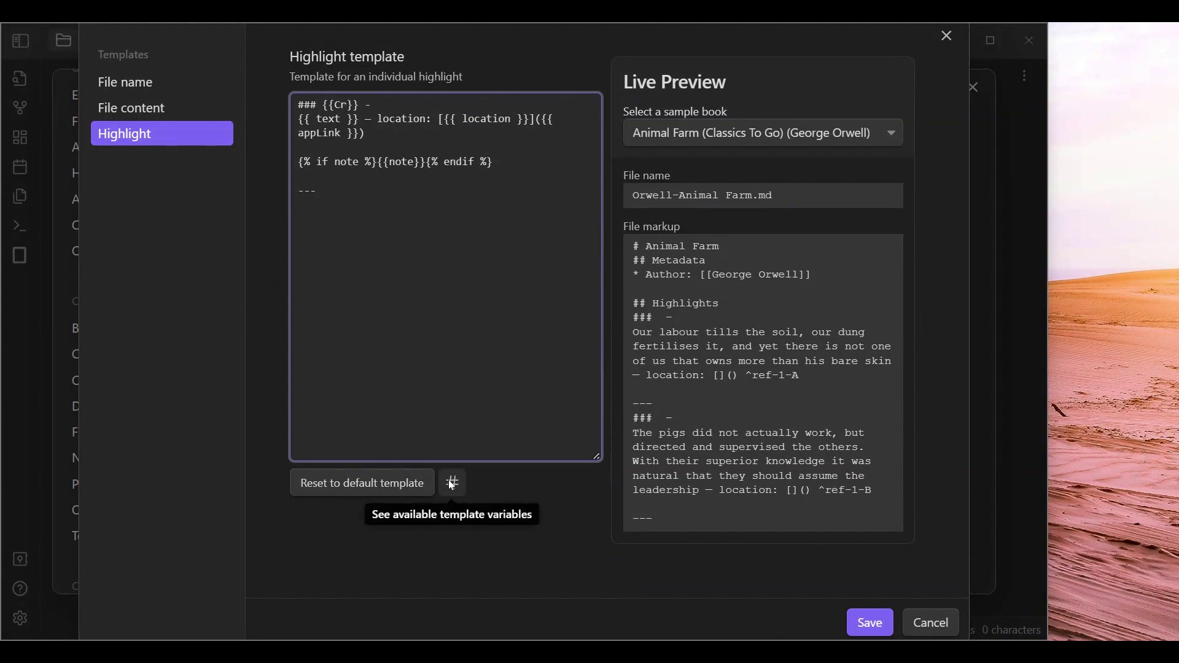
{"action": "key", "text": "BackSpace"}
{"action": "key", "text": "BackSpace"}
{"action": "type", "text": "creationDate"}
{"action": "left_click", "coordinate": [450, 483]}
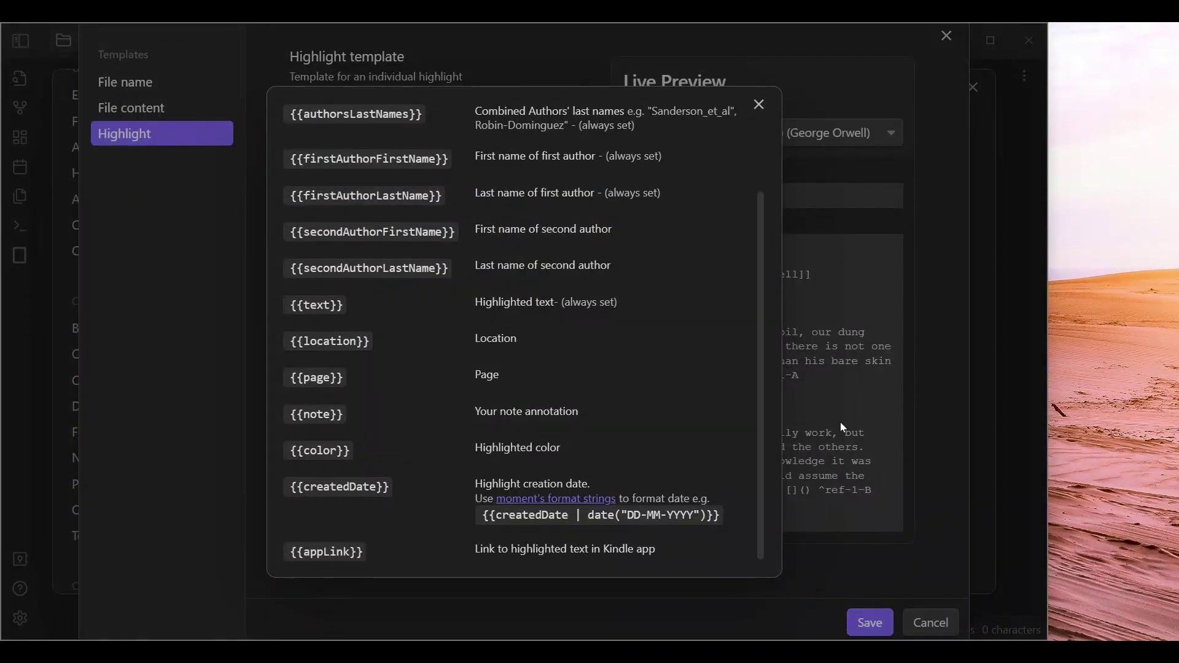
{"action": "left_click", "coordinate": [825, 489]}
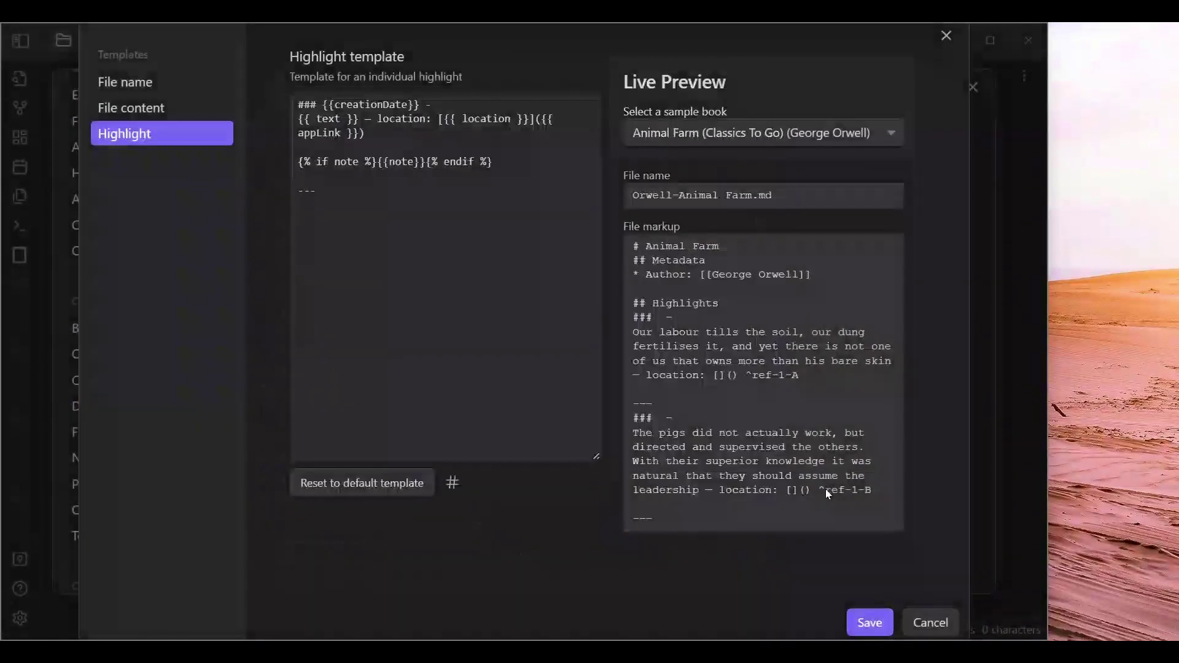
{"action": "left_click", "coordinate": [378, 106]}
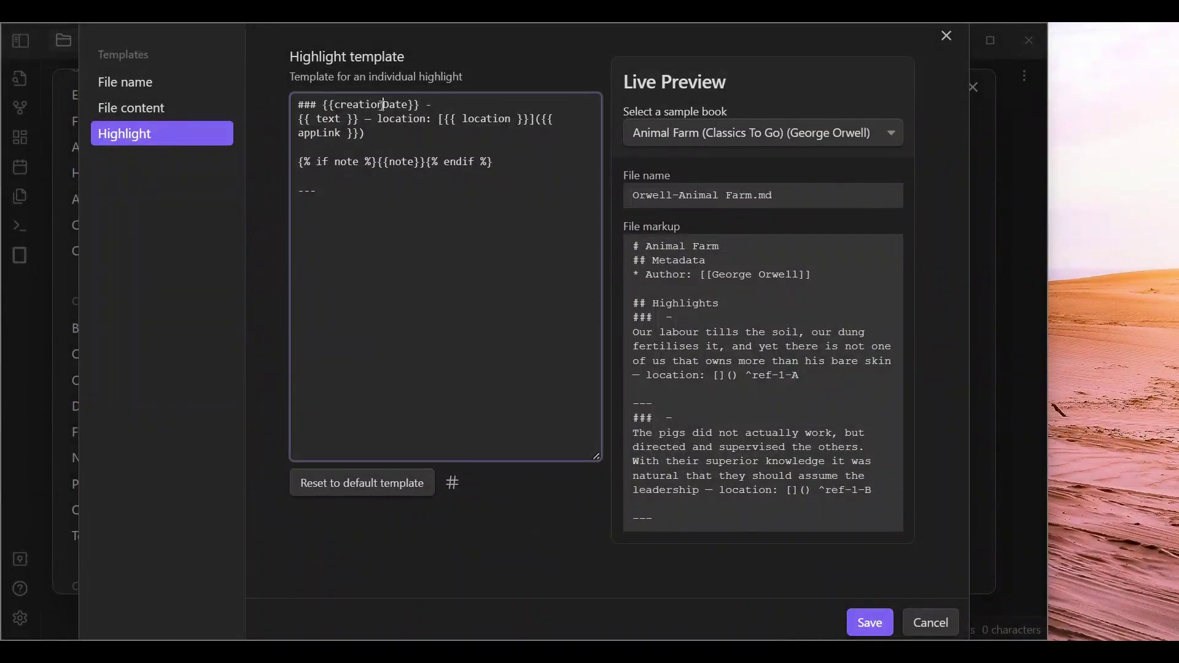
{"action": "key", "text": "BackSpace"}
{"action": "key", "text": "BackSpace"}
{"action": "key", "text": "BackSpace"}
{"action": "type", "text": "ed"}
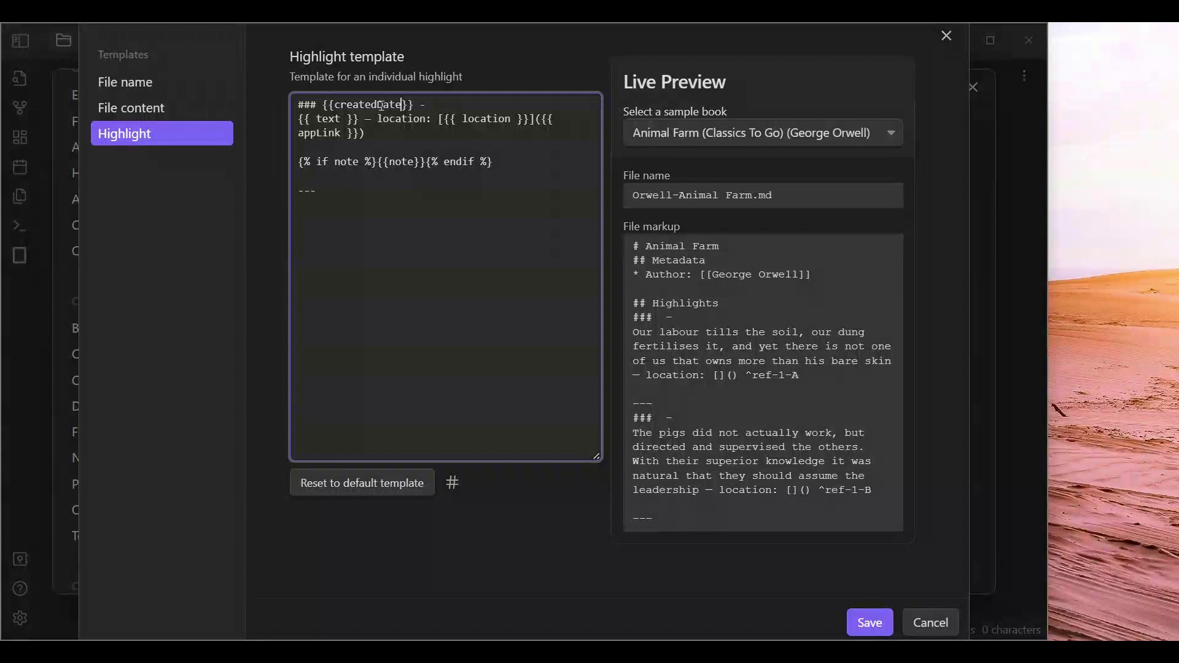
{"action": "key", "text": "Right"}
{"action": "key", "text": "Right"}
{"action": "key", "text": "Right"}
{"action": "key", "text": "Right"}
{"action": "key", "text": "Return"}
{"action": "key", "text": "BackSpace"}
- Format createdDate with date("MM-DD-YYYY HH:mm:ss") in the heading
{"action": "type", "text": "| "}
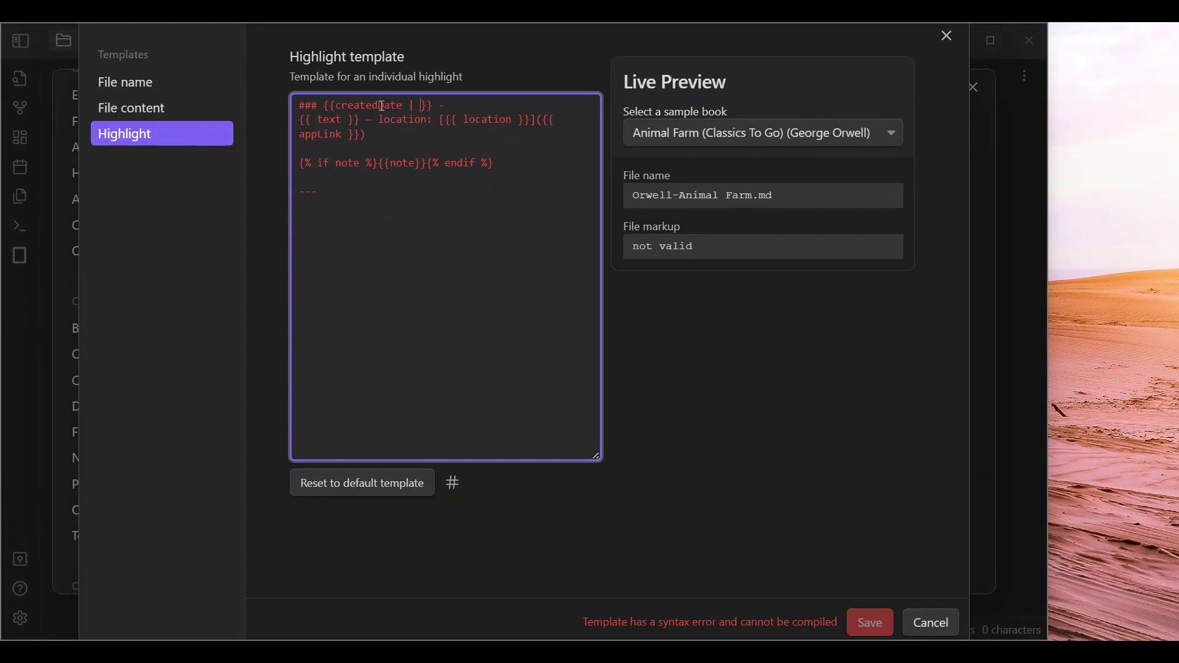
{"action": "type", "text": "date(\"\""}
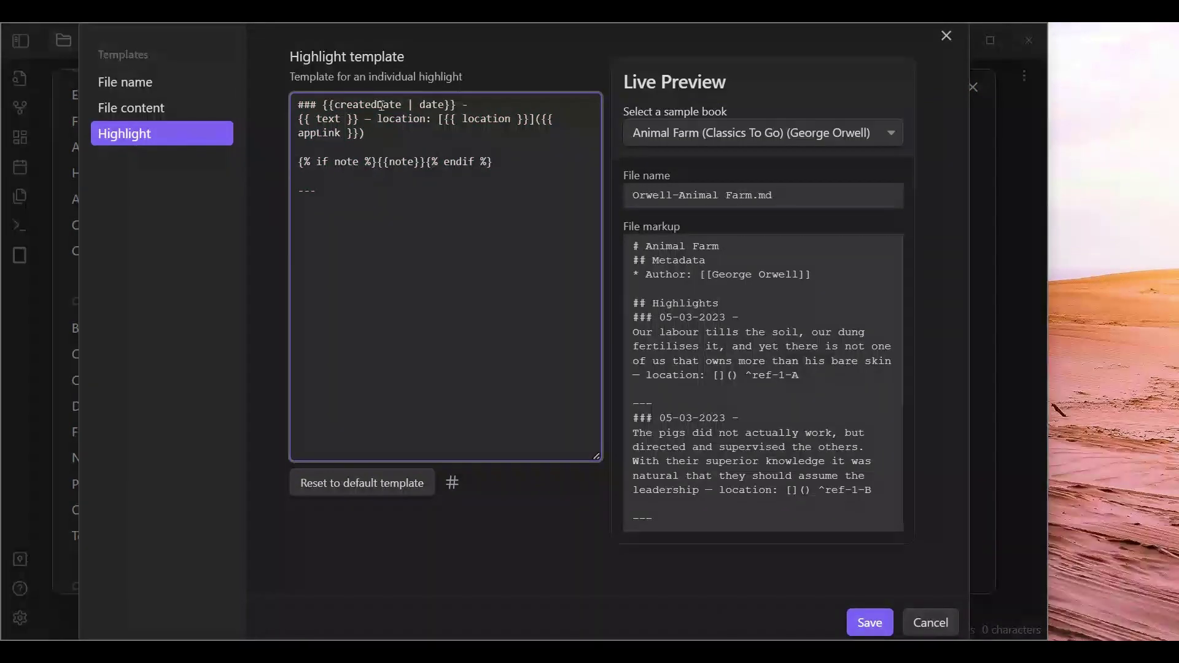
{"action": "type", "text": ")"}
{"action": "key", "text": "Left"}
{"action": "type", "text": "\"\""}
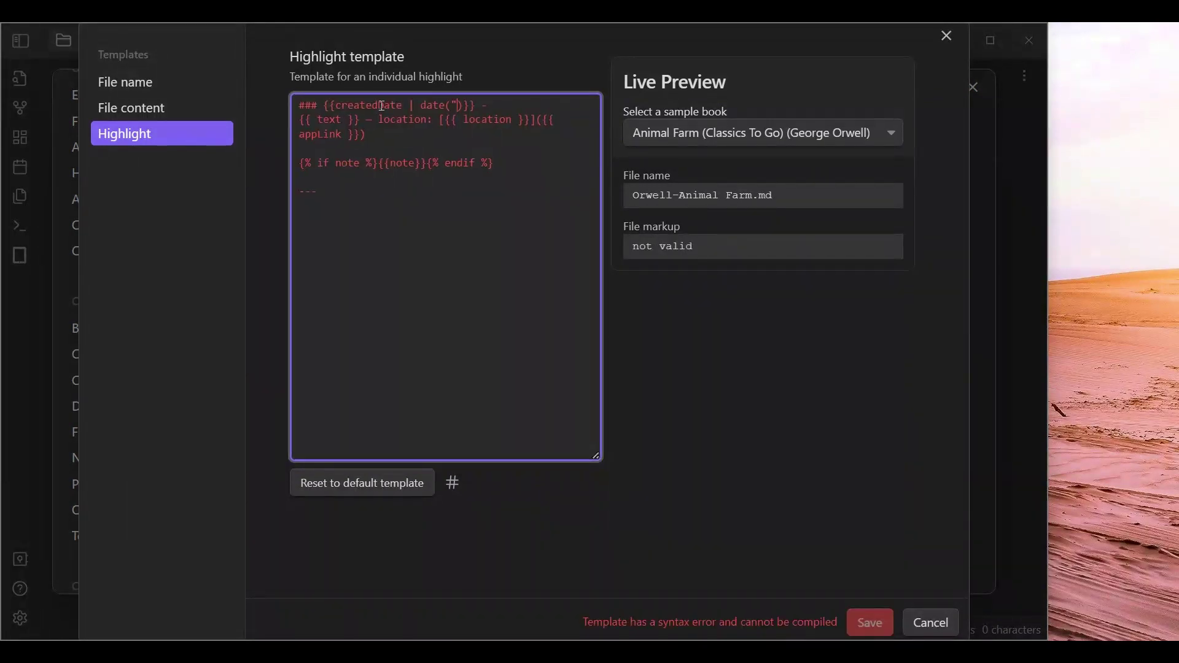
{"action": "key", "text": "Left"}
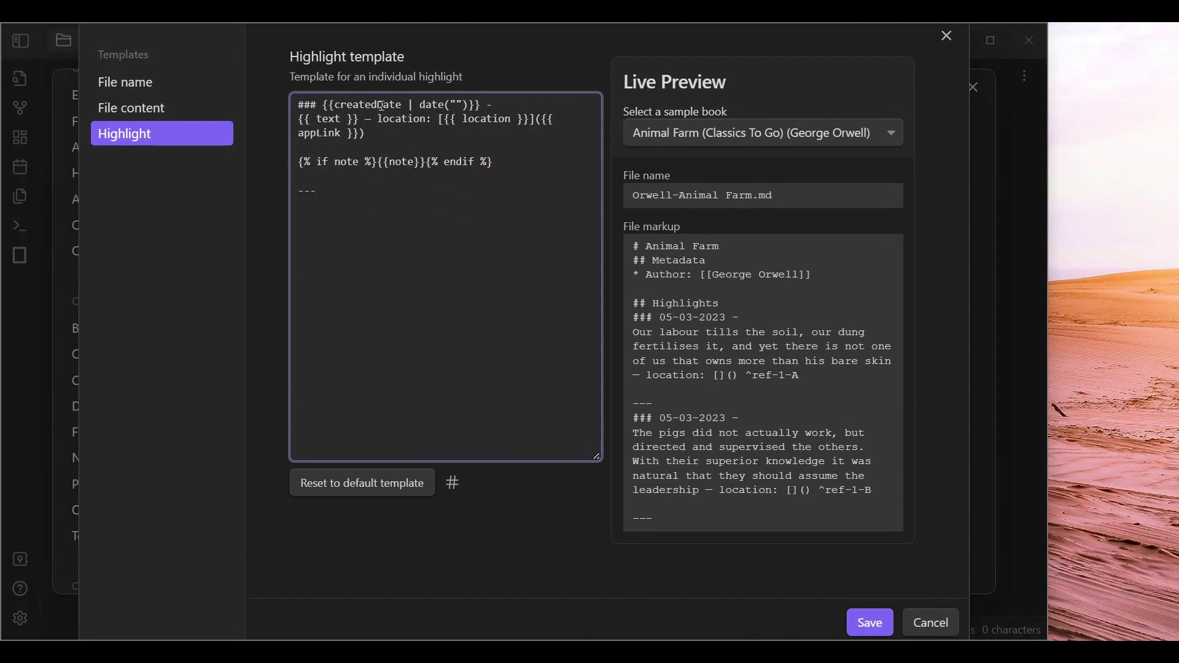
{"action": "type", "text": "MM-"}
{"action": "type", "text": "DD-"}
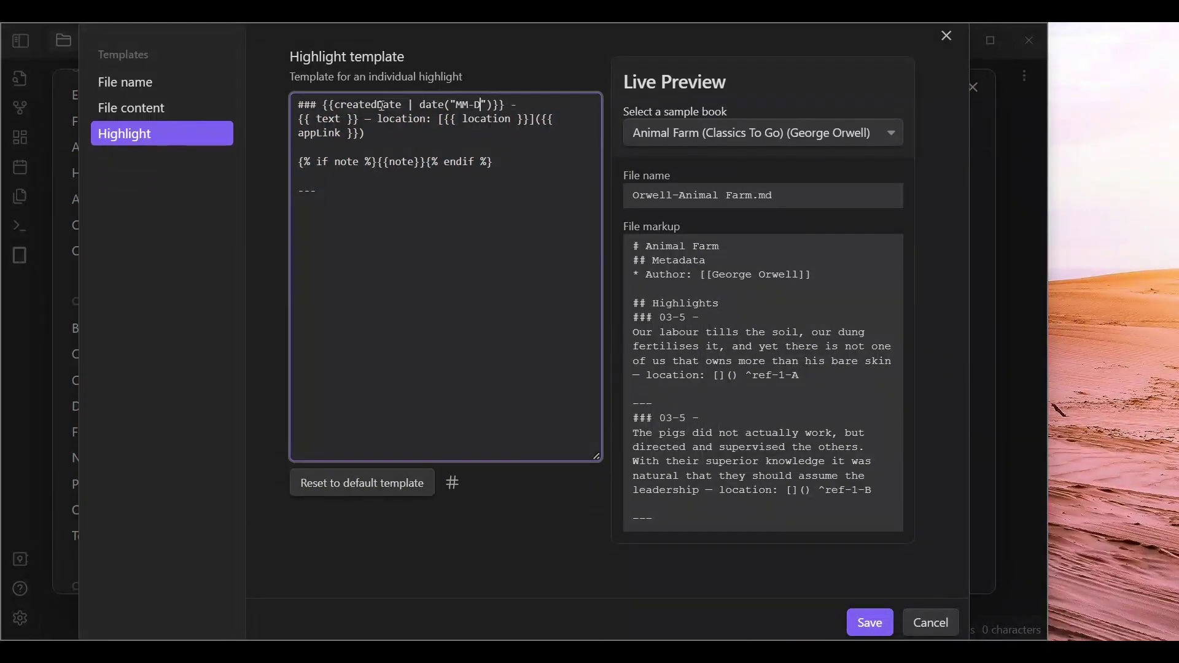
{"action": "type", "text": "YYYY HH:mm:ss"}
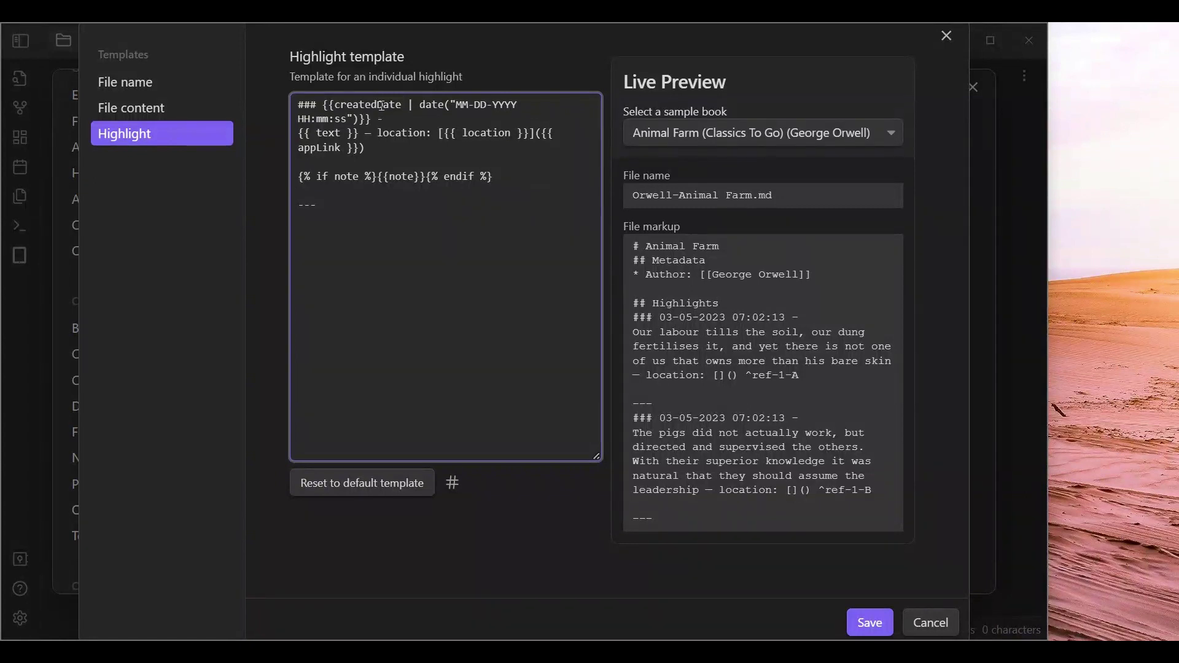
{"action": "type", "text": " -"}
{"action": "key", "text": "BackSpace"}
{"action": "key", "text": "BackSpace"}
- Append {{title}} after the dash in the highlight heading line
{"action": "left_click", "coordinate": [453, 483]}
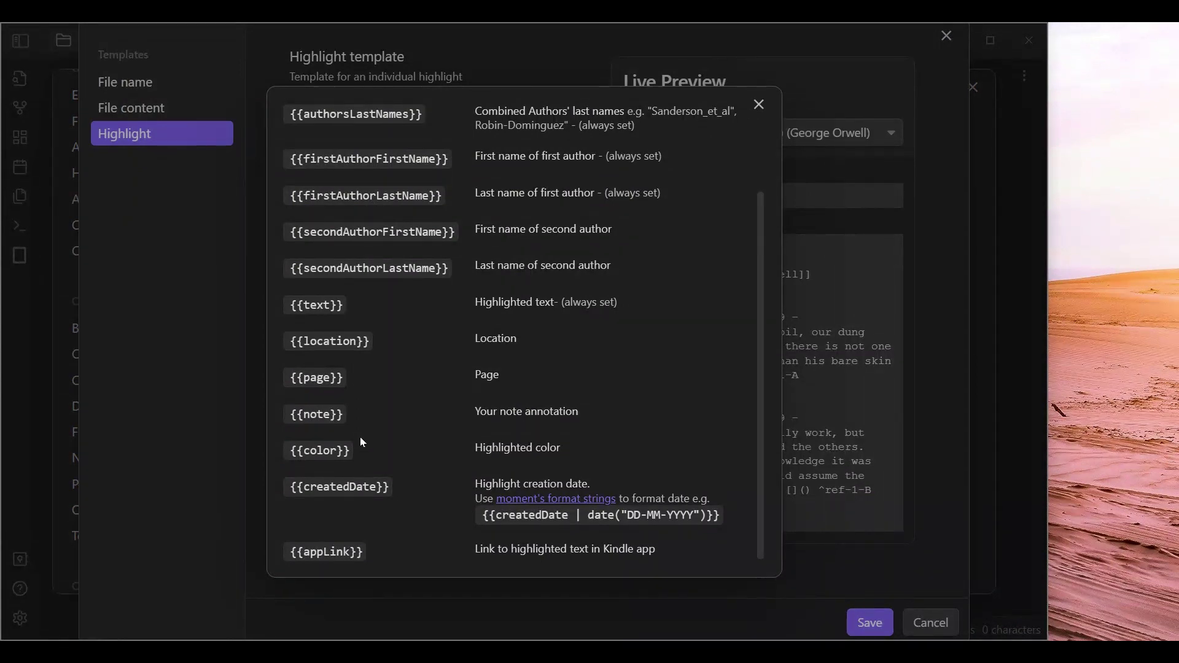
{"action": "scroll", "coordinate": [477, 201], "scroll_direction": "up", "scroll_amount": 2}
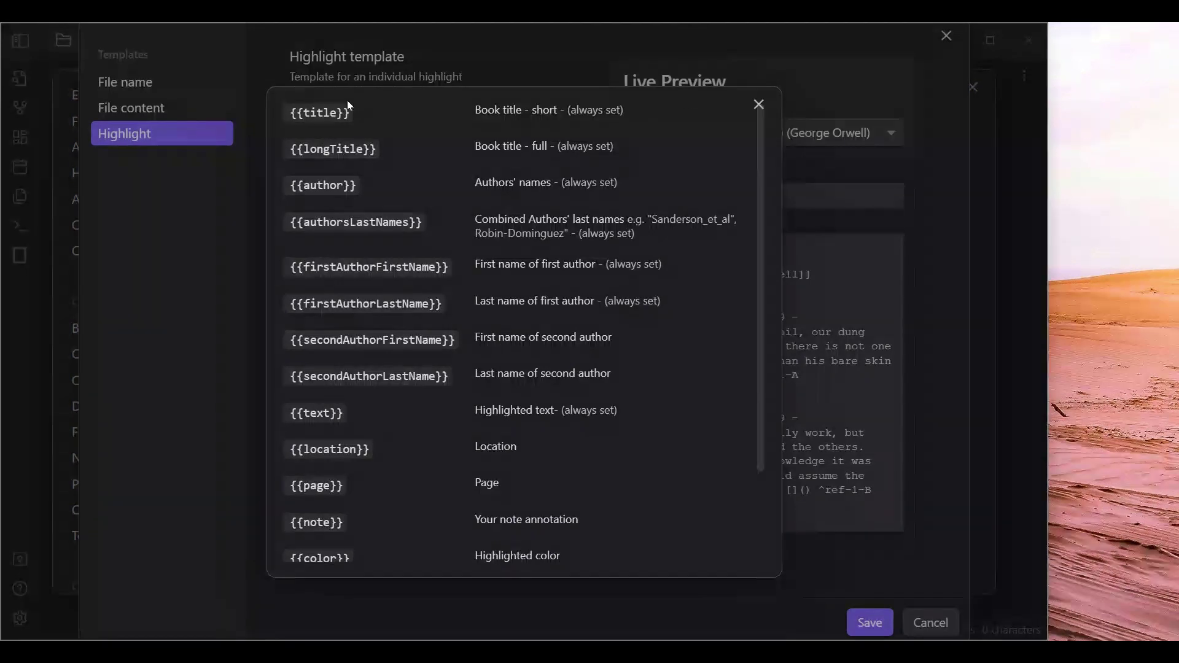
{"action": "left_click", "coordinate": [759, 105]}
{"action": "left_click", "coordinate": [439, 123]}
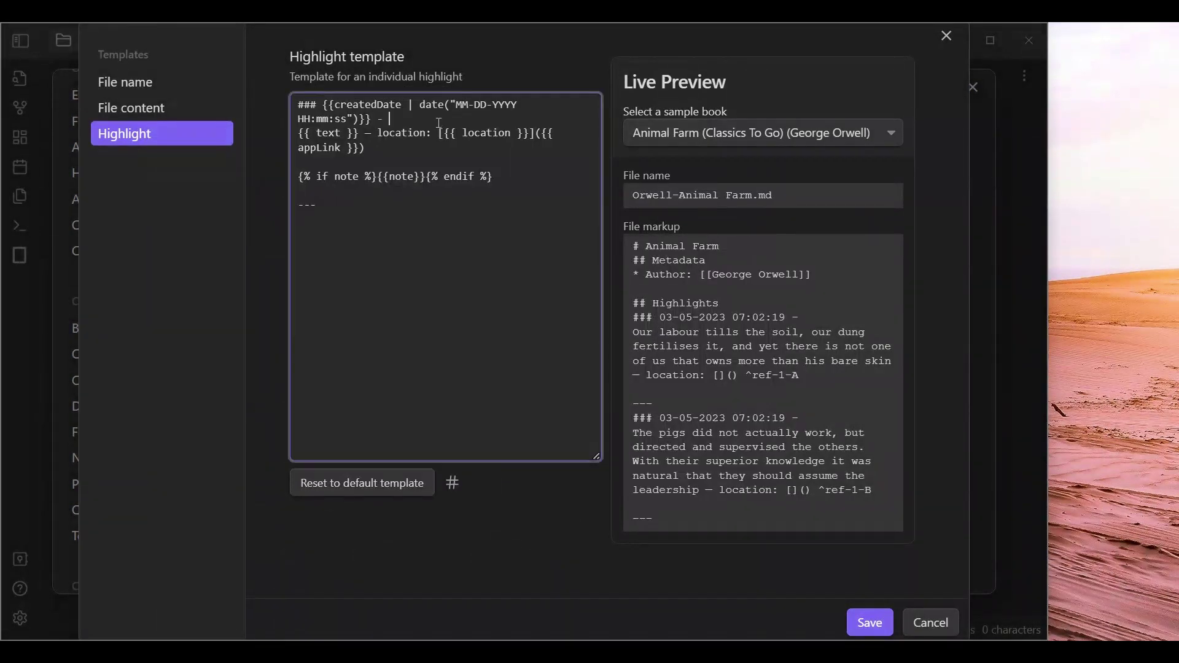
{"action": "type", "text": "{"}
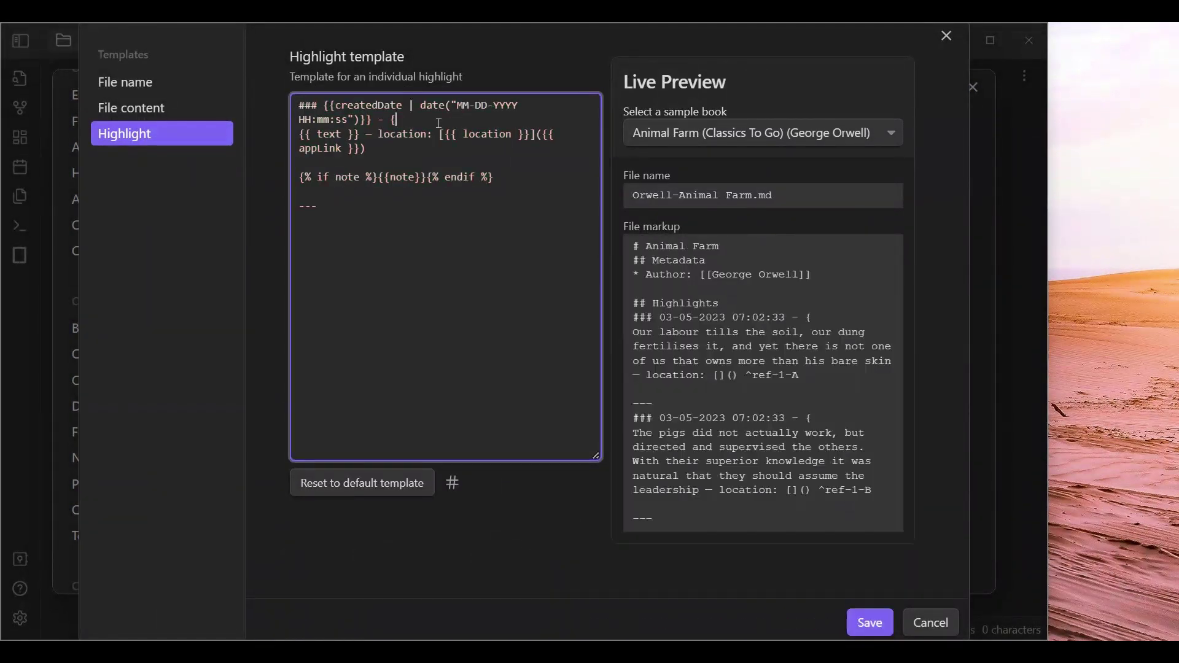
{"action": "type", "text": "{title}}"}
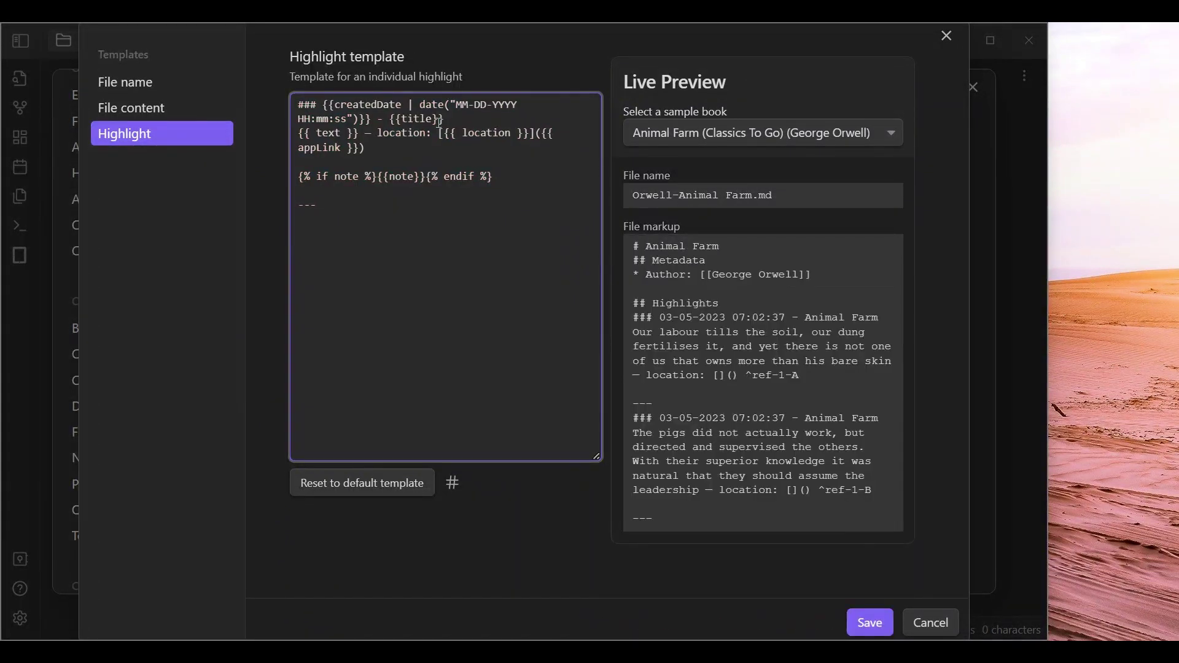
{"action": "left_click", "coordinate": [426, 193]}
{"action": "left_click", "coordinate": [371, 164]}
{"action": "left_click", "coordinate": [374, 147]}
{"action": "left_click", "coordinate": [386, 264]}
{"action": "left_click", "coordinate": [806, 321]}
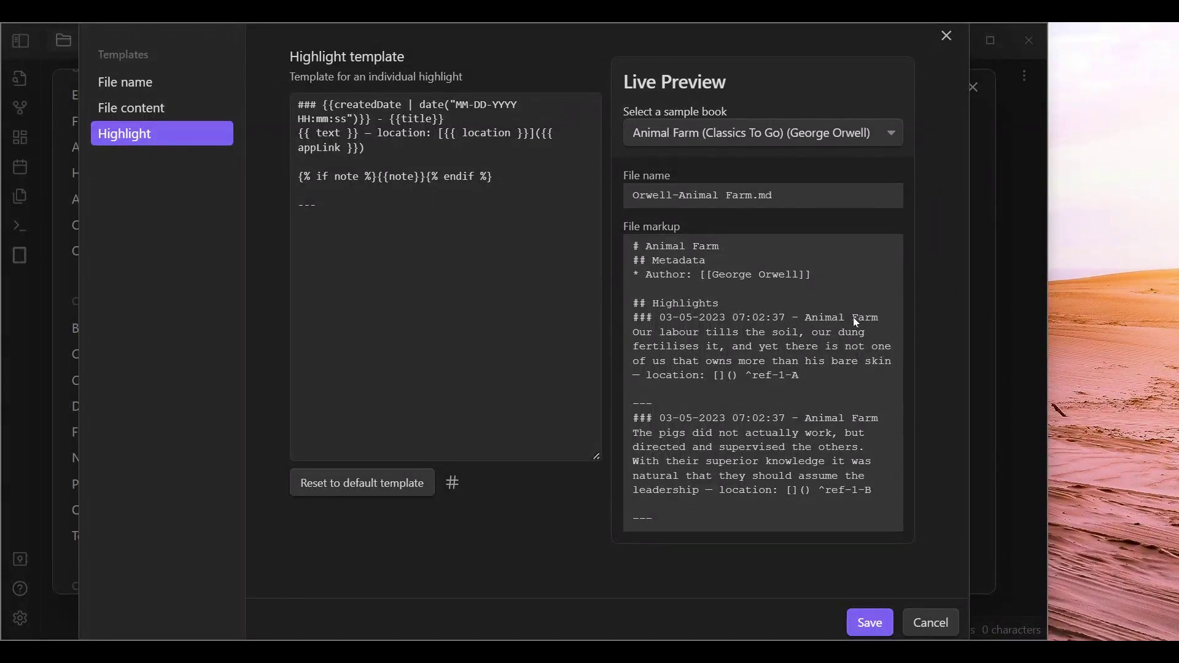
{"action": "left_click", "coordinate": [855, 622]}
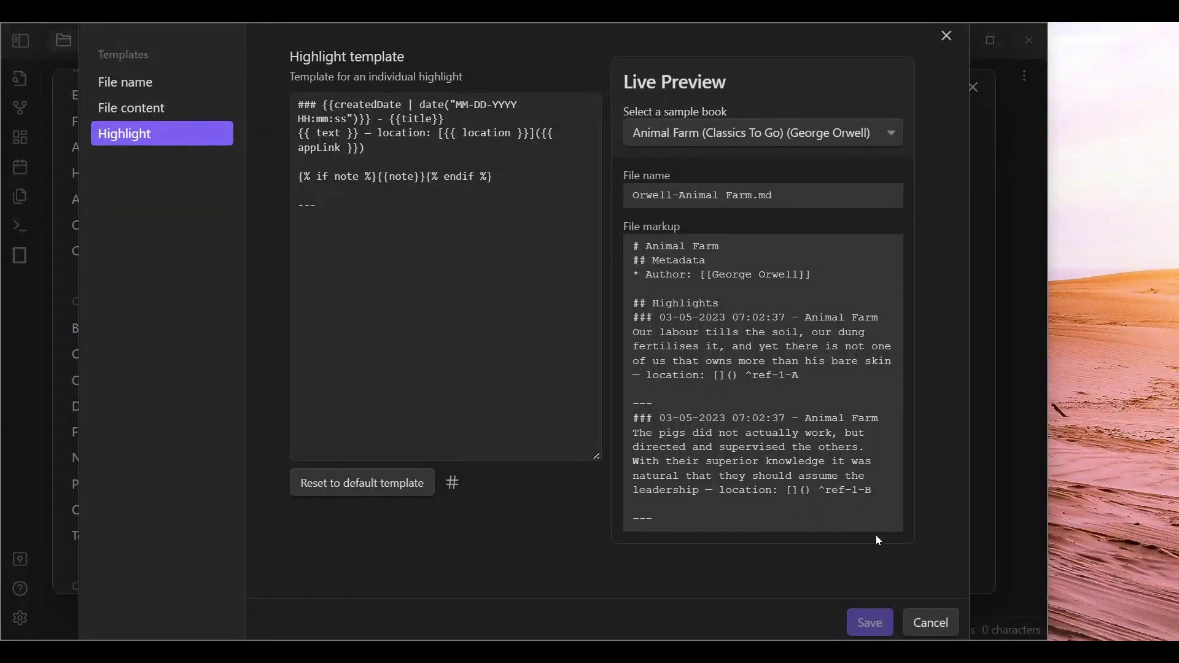
- Review Note Refactor's settings: new notes in the Vault folder, transclusion off
{"action": "left_click", "coordinate": [941, 39]}
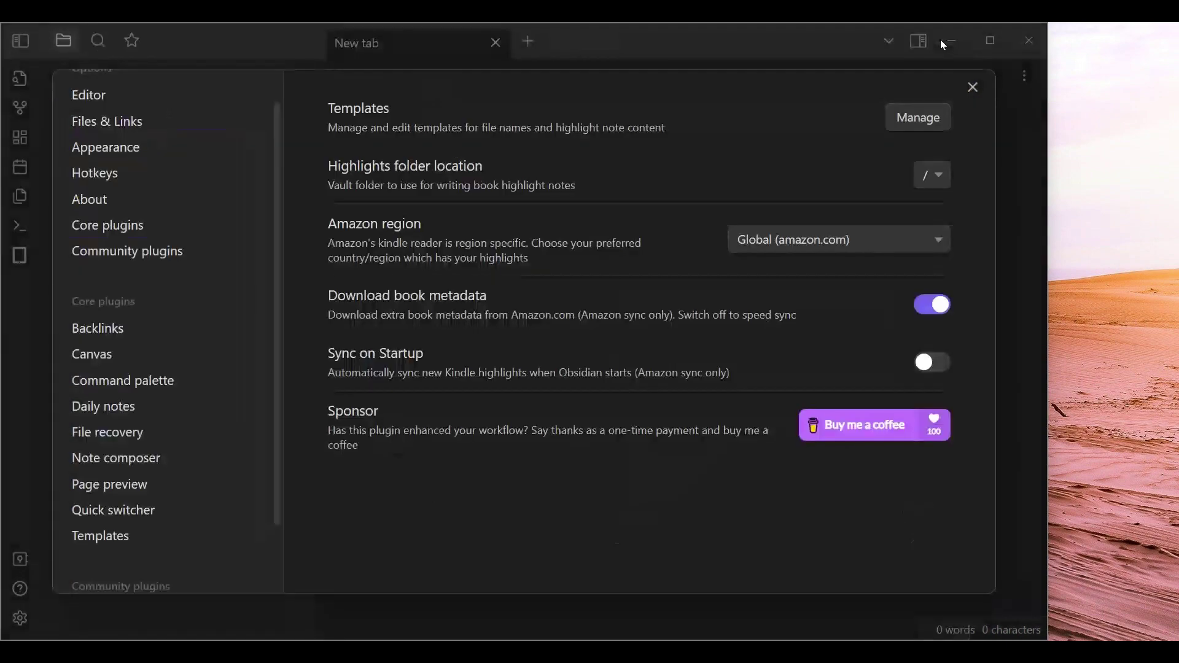
{"action": "scroll", "coordinate": [173, 464], "scroll_direction": "down", "scroll_amount": 2}
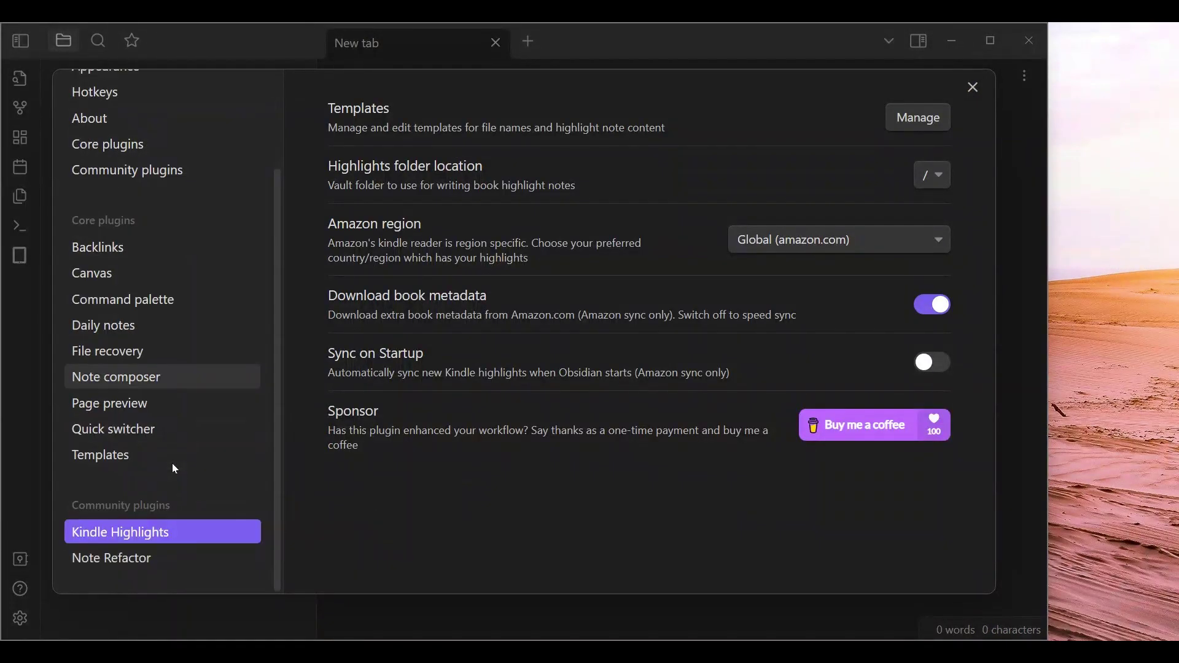
{"action": "left_click", "coordinate": [150, 558]}
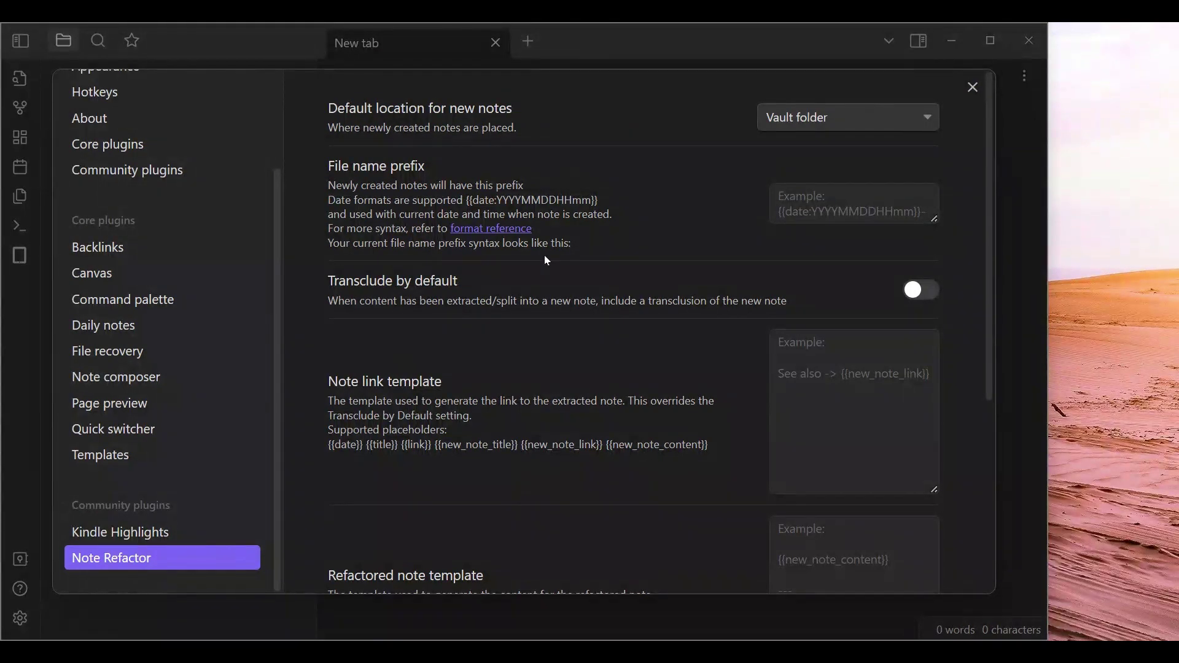
{"action": "scroll", "coordinate": [546, 260], "scroll_direction": "down", "scroll_amount": 3}
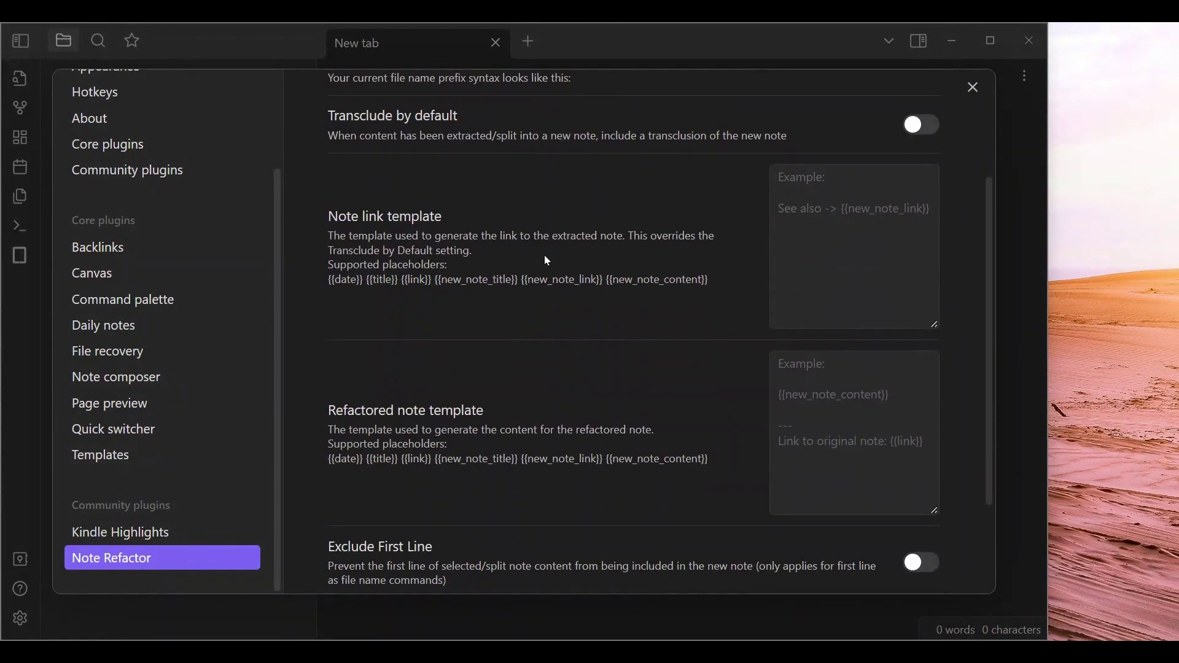
{"action": "left_click", "coordinate": [902, 195]}
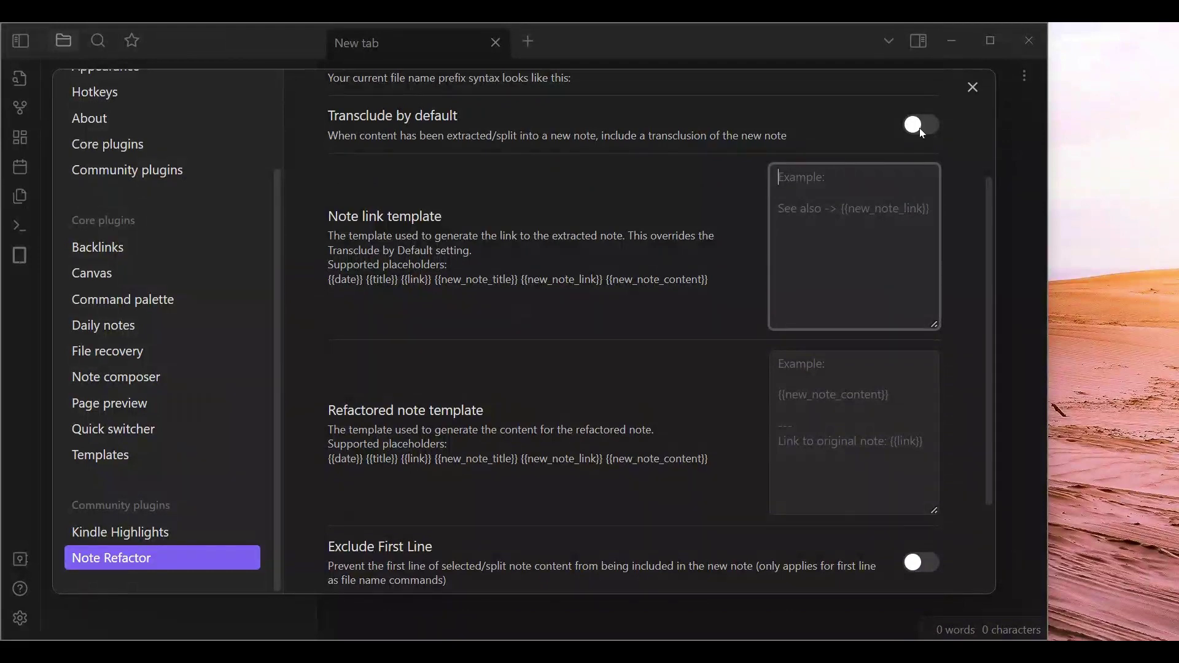
{"action": "scroll", "coordinate": [781, 296], "scroll_direction": "down", "scroll_amount": 2}
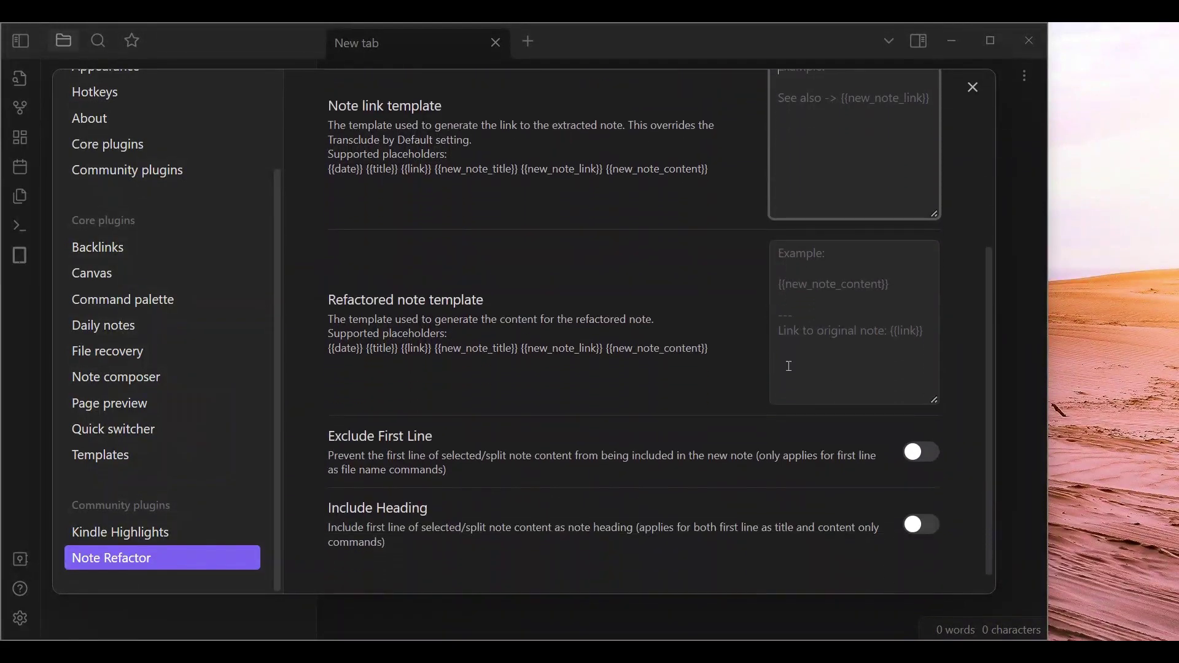
{"action": "scroll", "coordinate": [737, 375], "scroll_direction": "up", "scroll_amount": 4}
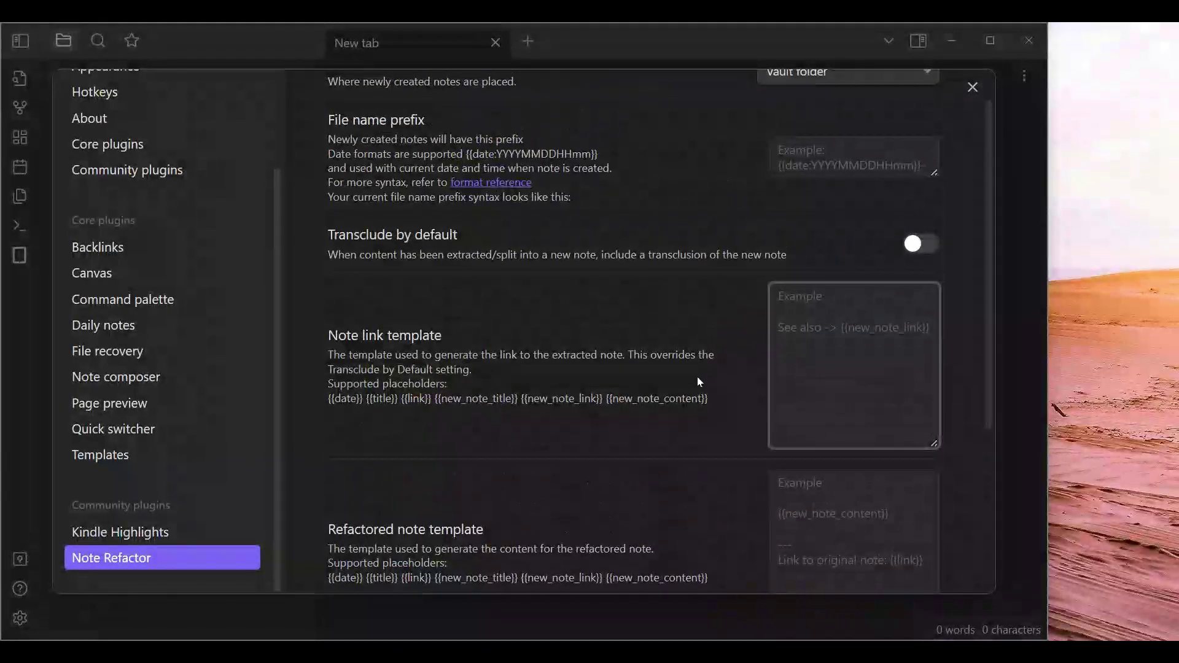
{"action": "scroll", "coordinate": [698, 382], "scroll_direction": "down", "scroll_amount": 1}
{"action": "scroll", "coordinate": [700, 382], "scroll_direction": "down", "scroll_amount": 3}
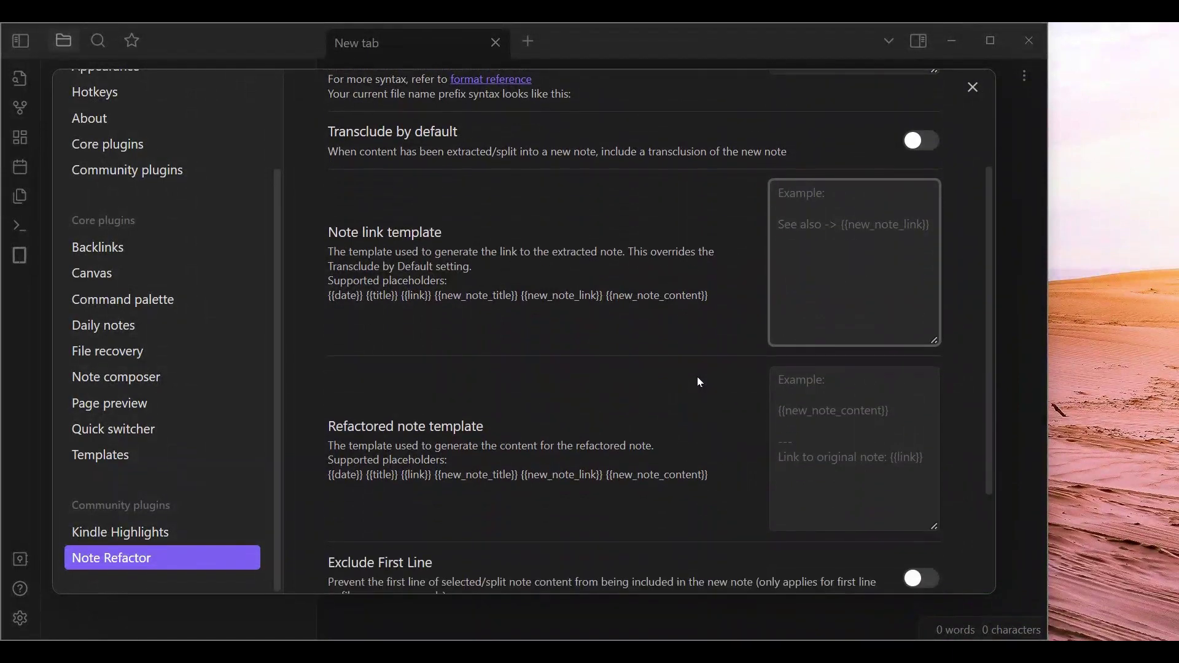
{"action": "scroll", "coordinate": [700, 382], "scroll_direction": "up", "scroll_amount": 5}
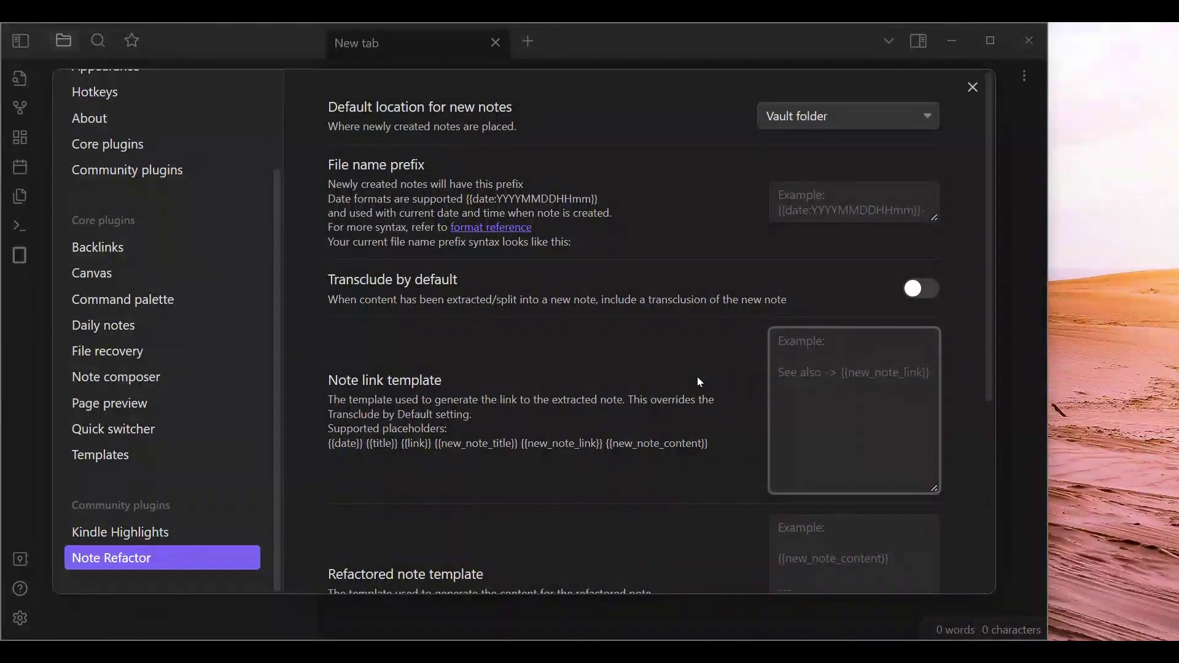
{"action": "scroll", "coordinate": [700, 382], "scroll_direction": "down", "scroll_amount": 3}
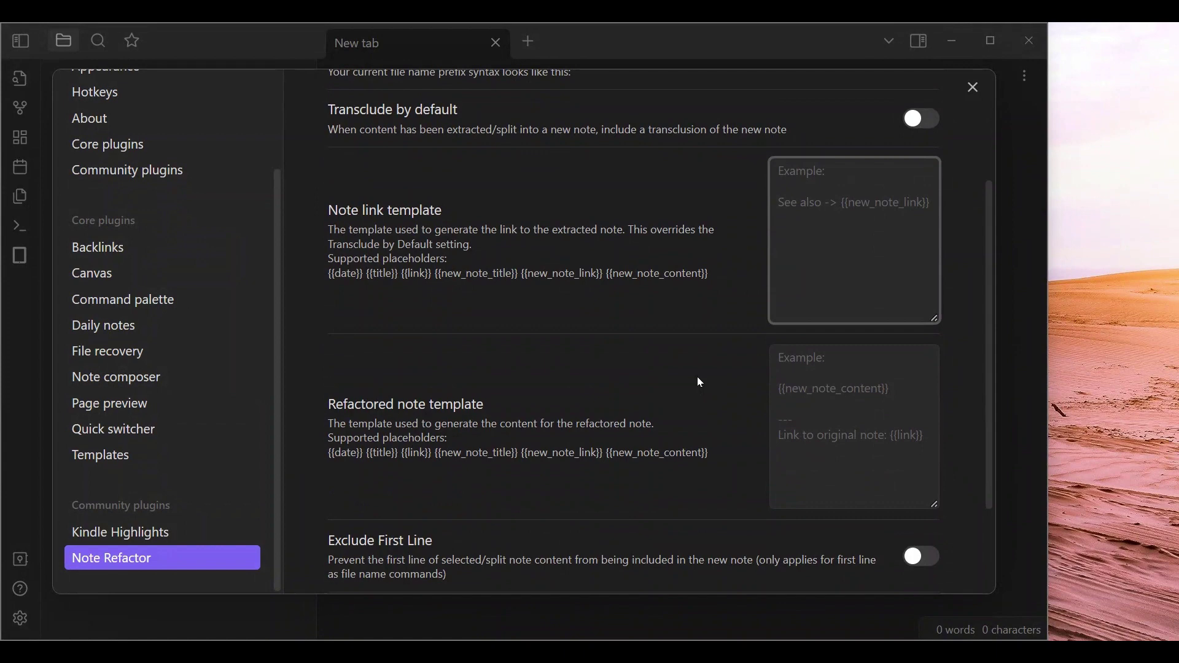
{"action": "scroll", "coordinate": [700, 382], "scroll_direction": "up", "scroll_amount": 2}
{"action": "scroll", "coordinate": [700, 382], "scroll_direction": "up", "scroll_amount": 1}
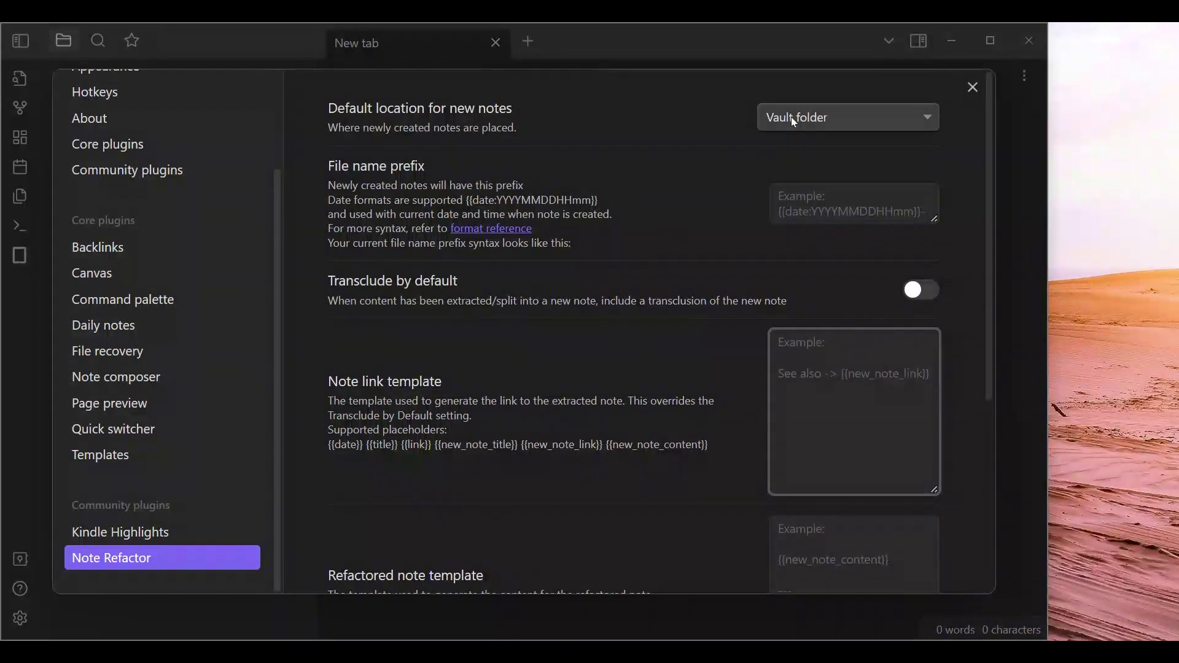
- Start a Kindle highlights sync using the Upload "My Clippings" file method
{"action": "left_click", "coordinate": [159, 535]}
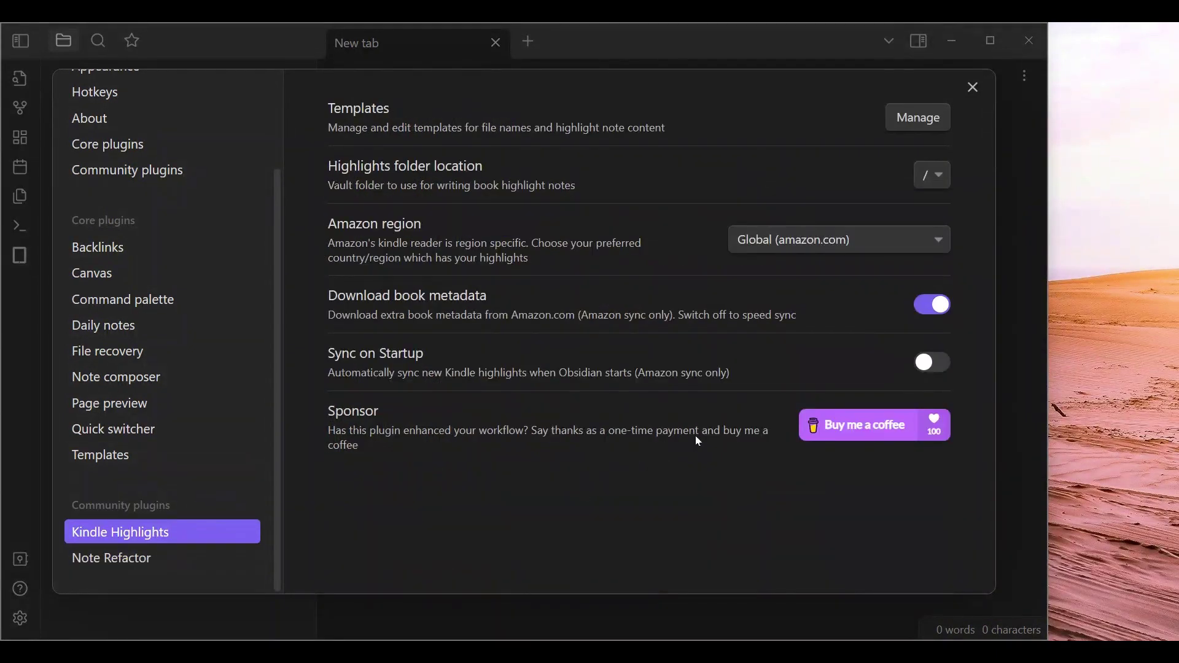
{"action": "left_click", "coordinate": [975, 87]}
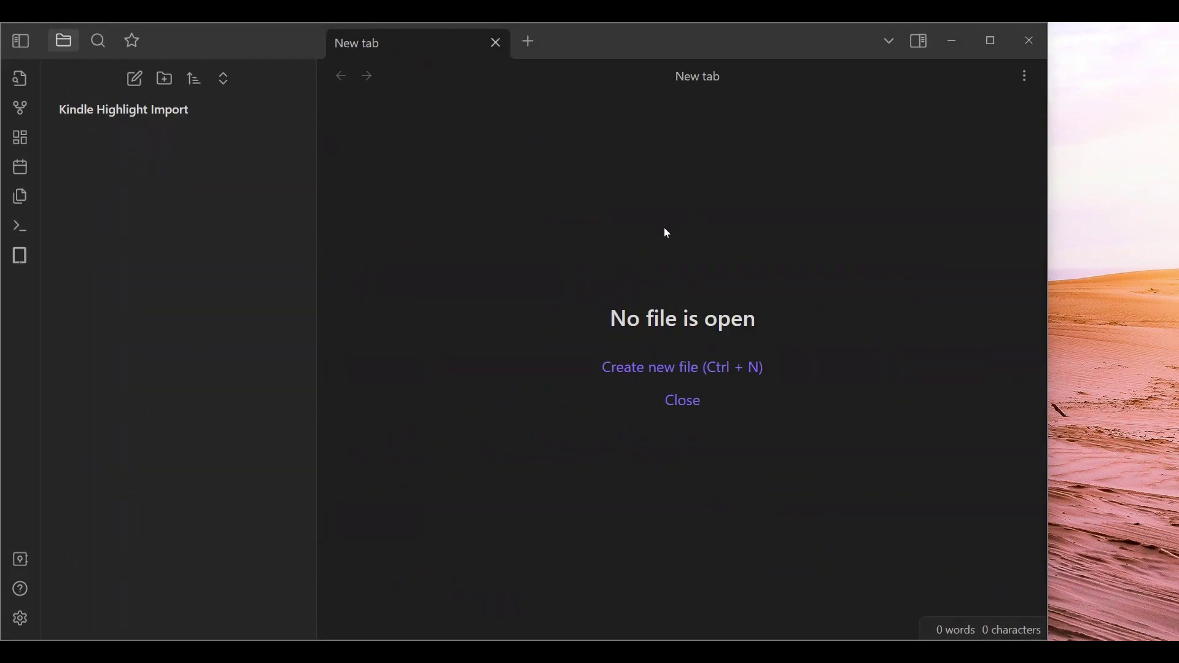
{"action": "left_click", "coordinate": [19, 257]}
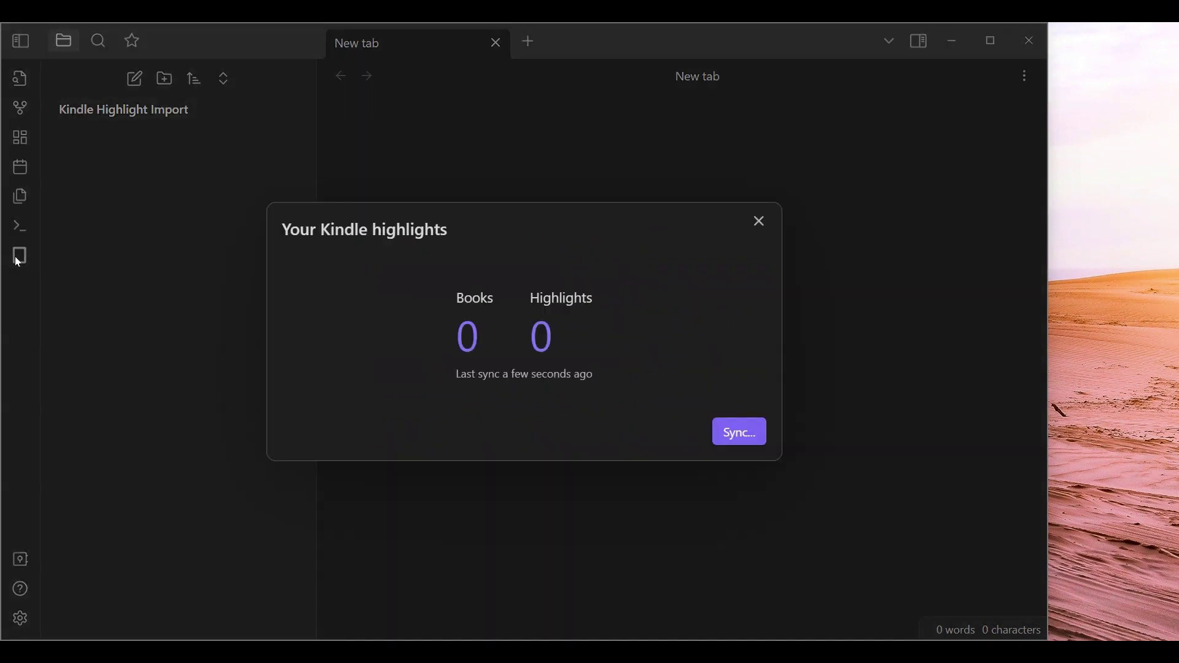
{"action": "left_click", "coordinate": [736, 432]}
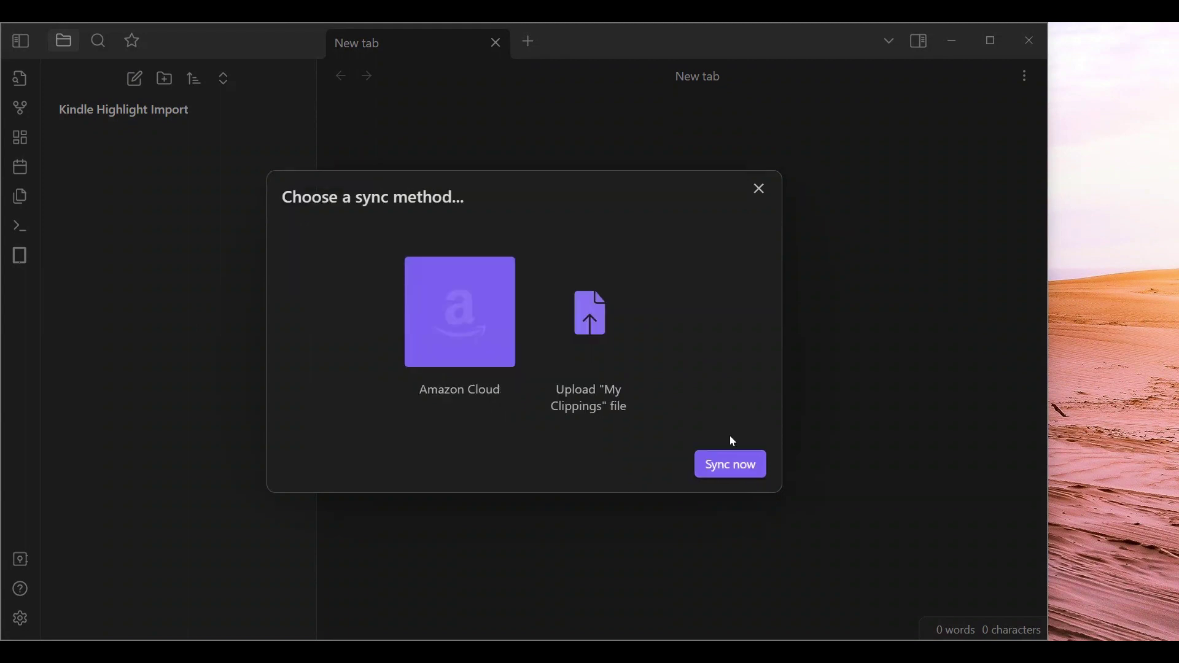
{"action": "left_click", "coordinate": [563, 335]}
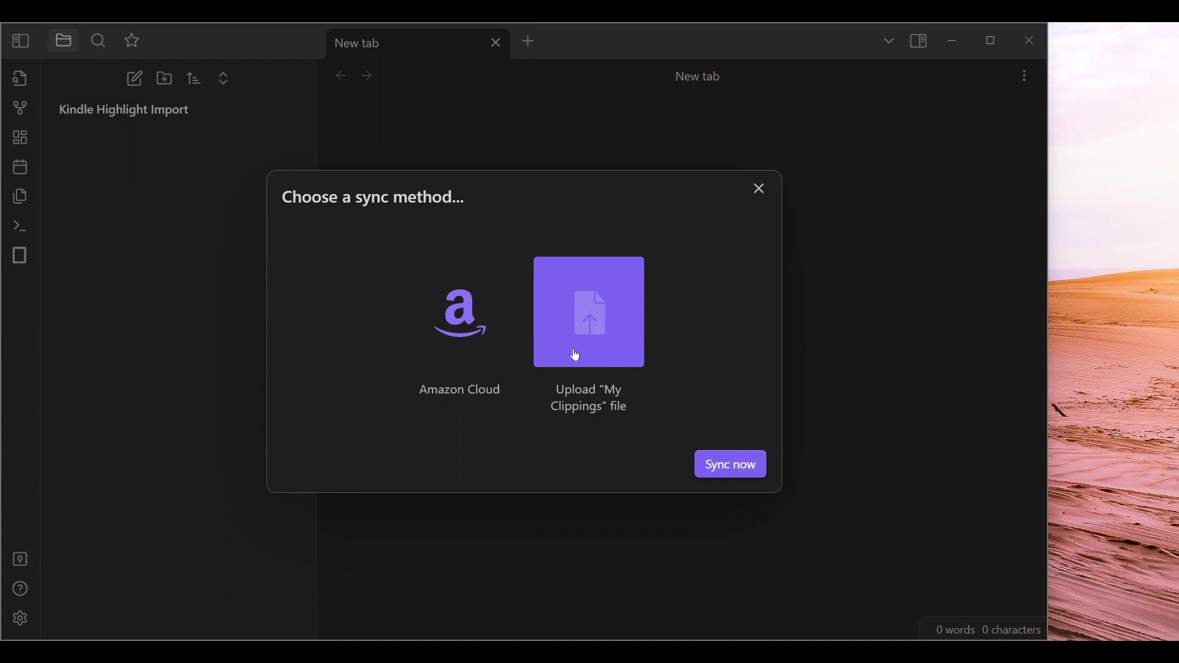
{"action": "left_click", "coordinate": [712, 461]}
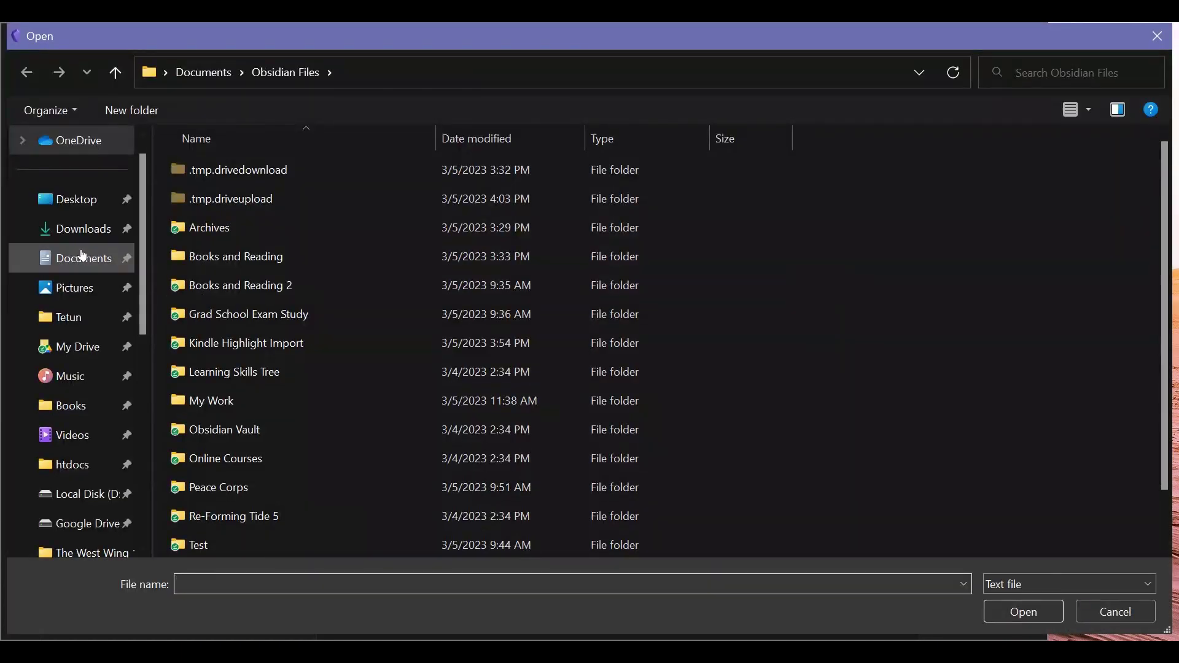
- Open My Clippings from Kindle (E:) > documents, importing 72 highlights from 4 books
{"action": "left_click", "coordinate": [83, 255]}
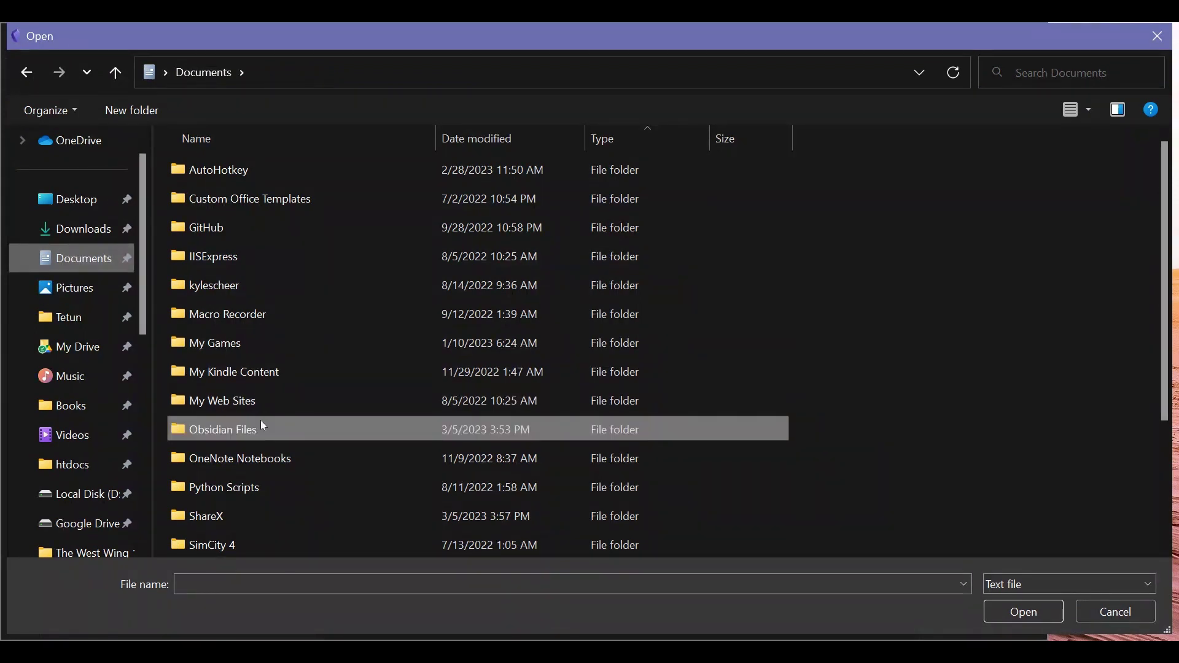
{"action": "scroll", "coordinate": [106, 511], "scroll_direction": "down", "scroll_amount": 5}
{"action": "scroll", "coordinate": [86, 442], "scroll_direction": "up", "scroll_amount": 1}
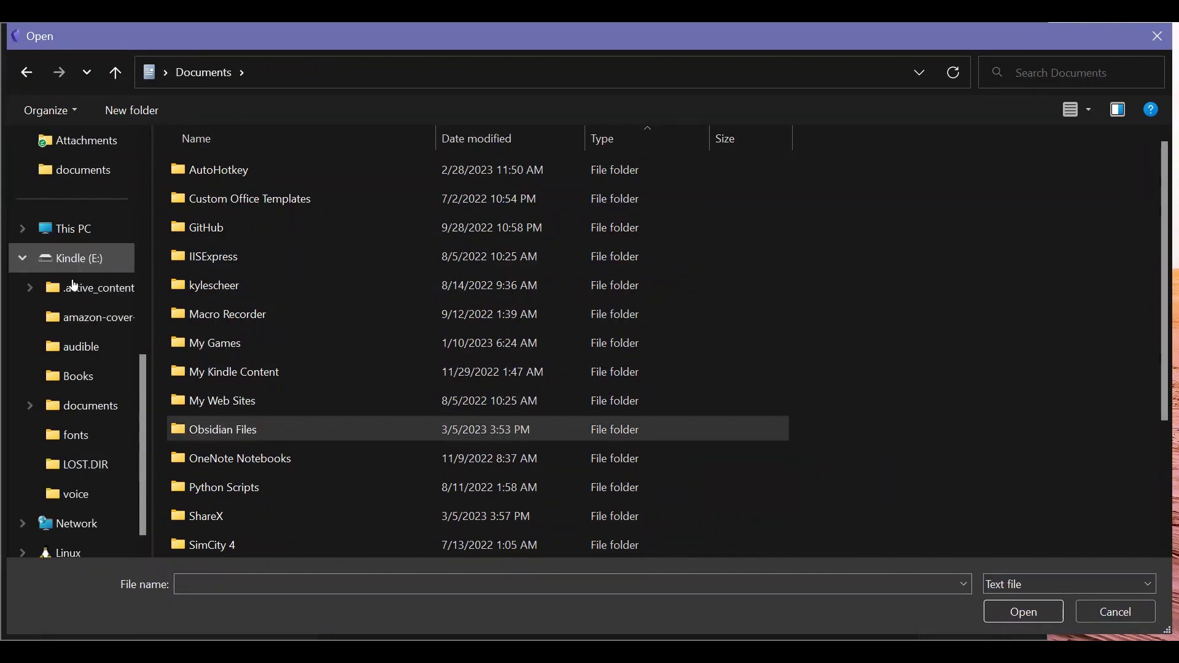
{"action": "left_click", "coordinate": [49, 412]}
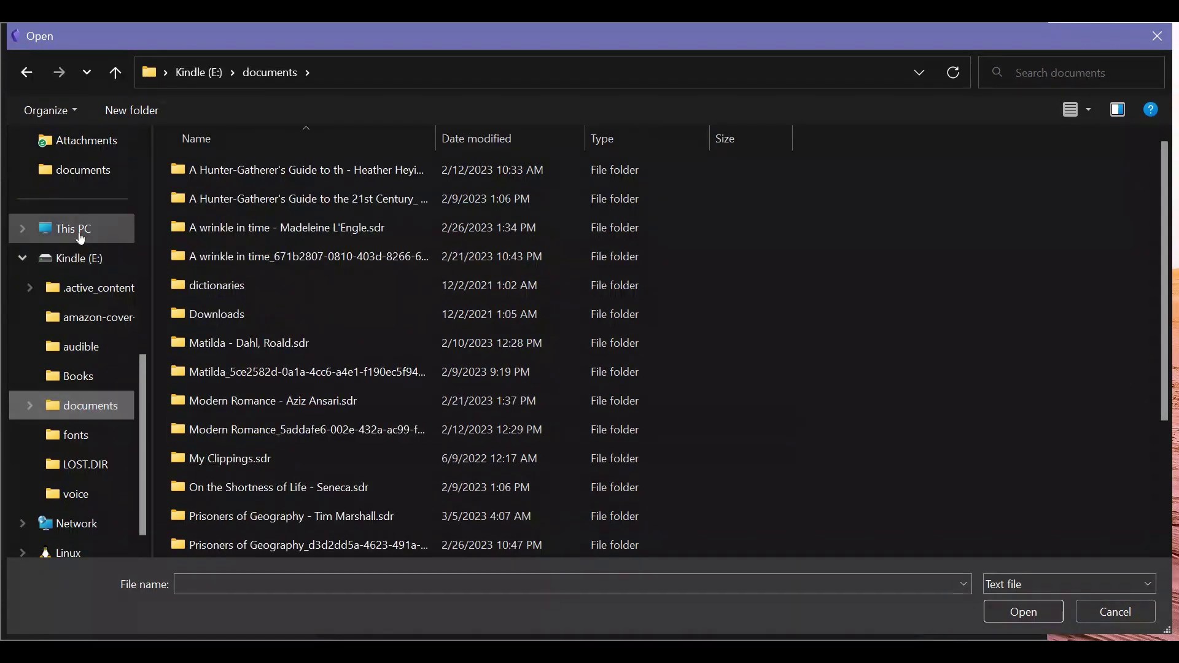
{"action": "scroll", "coordinate": [266, 382], "scroll_direction": "down", "scroll_amount": 2}
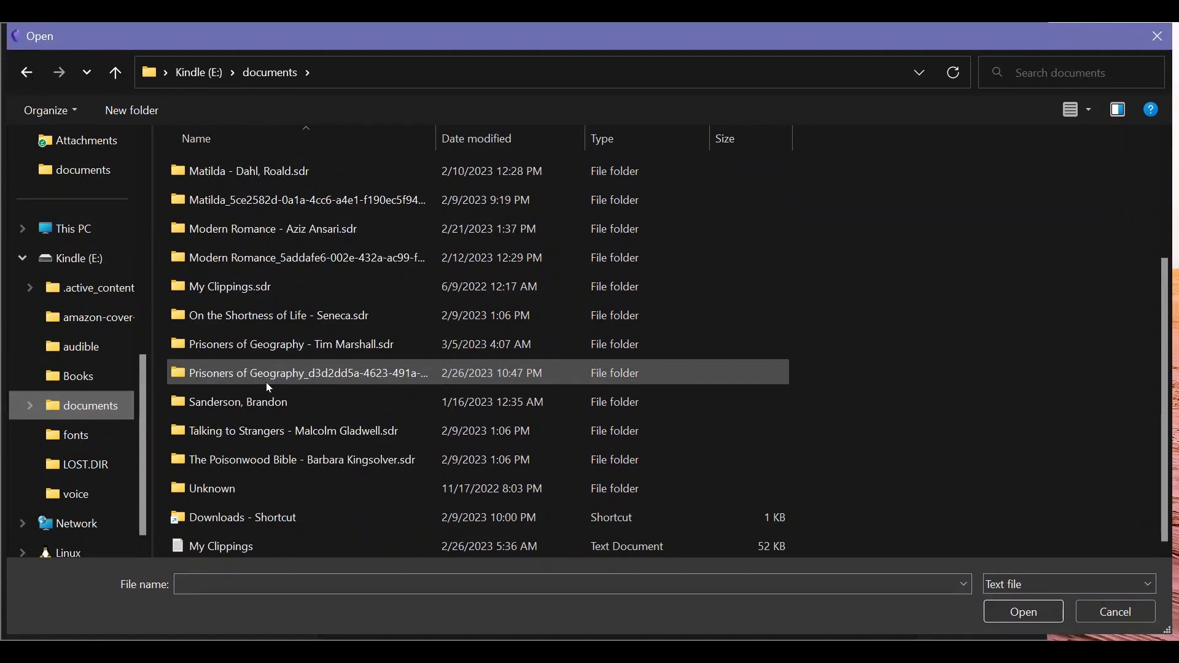
{"action": "left_click", "coordinate": [258, 548]}
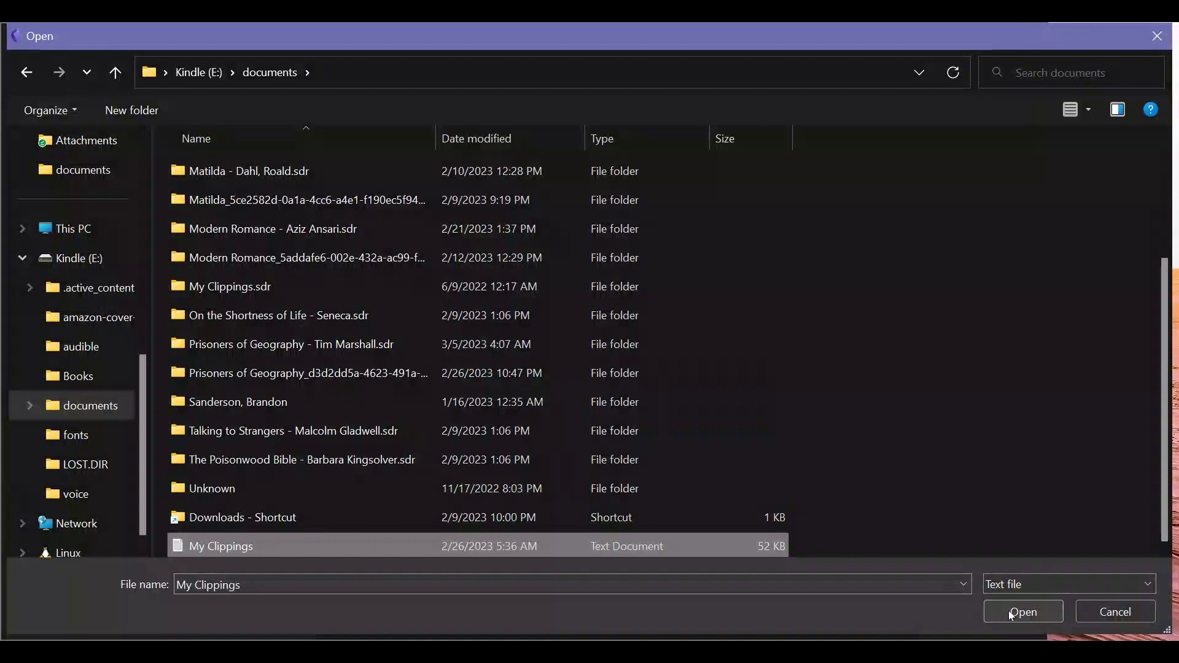
{"action": "left_click", "coordinate": [1020, 611]}
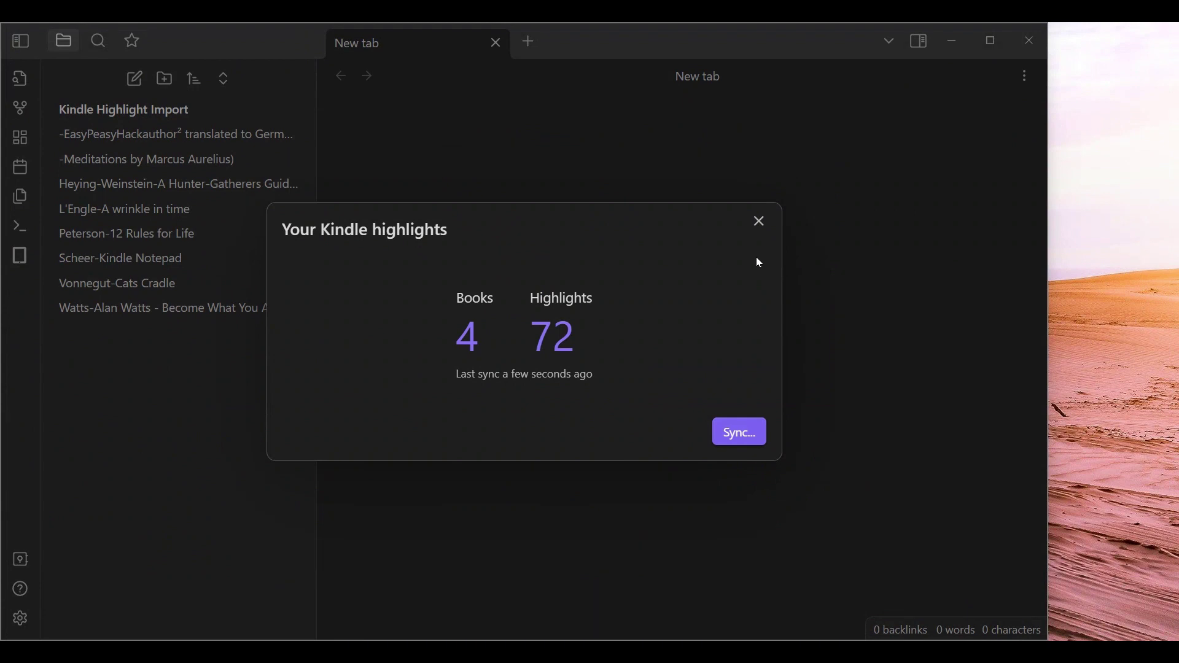
- Open the L'Engle-A wrinkle in time note and check its six dated highlight headings
{"action": "left_click", "coordinate": [769, 222]}
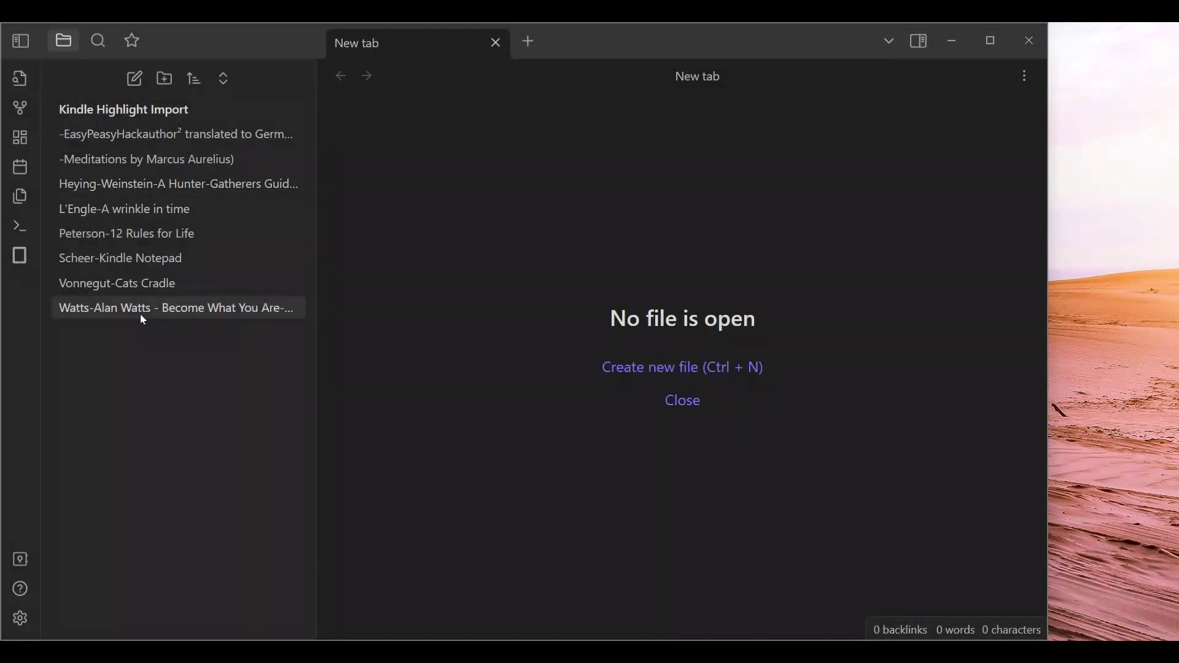
{"action": "left_click", "coordinate": [141, 218]}
{"action": "scroll", "coordinate": [452, 449], "scroll_direction": "down", "scroll_amount": 1}
{"action": "scroll", "coordinate": [451, 448], "scroll_direction": "down", "scroll_amount": 12}
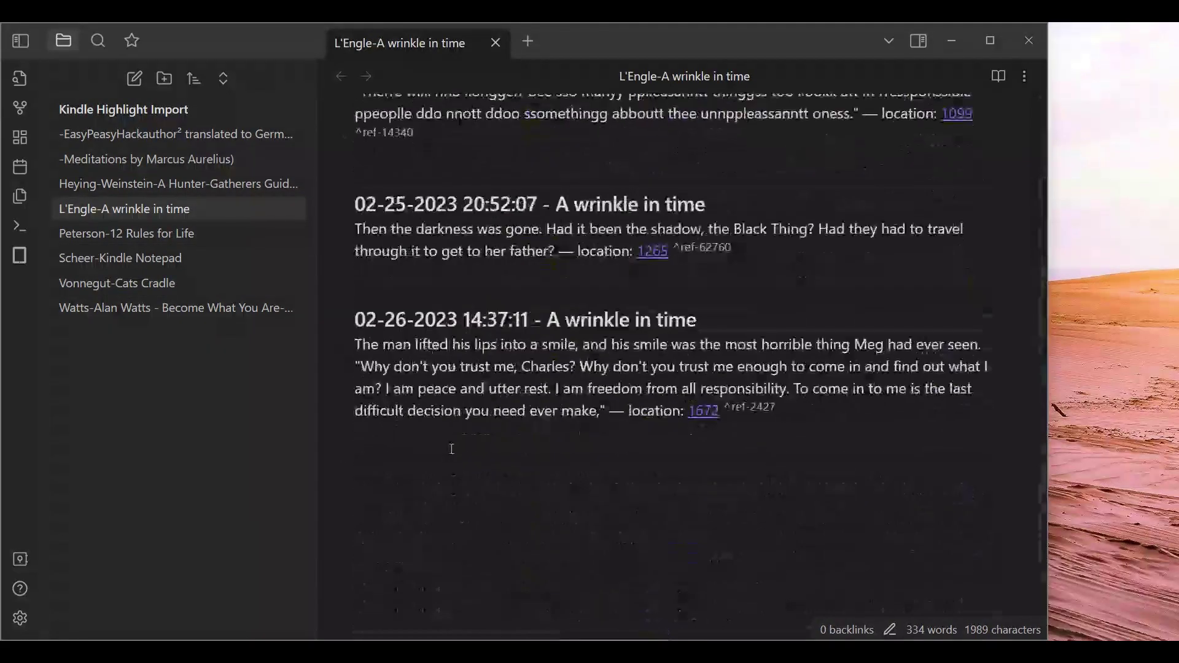
{"action": "scroll", "coordinate": [450, 448], "scroll_direction": "up", "scroll_amount": 3}
{"action": "left_click", "coordinate": [425, 336]}
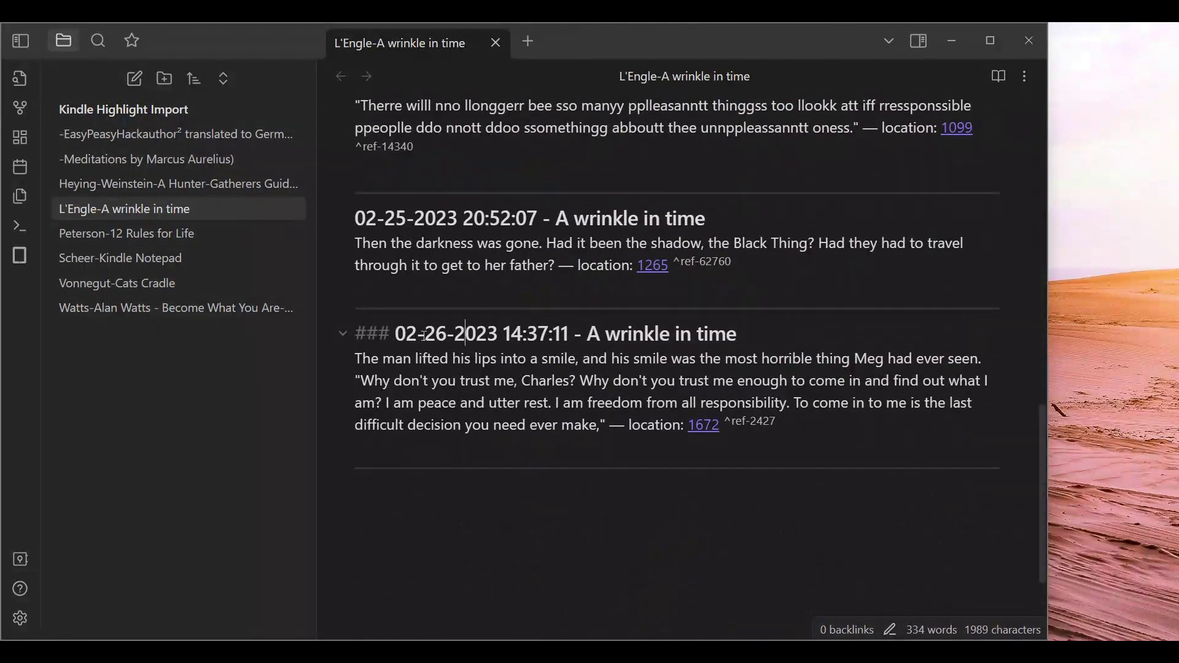
{"action": "scroll", "coordinate": [426, 336], "scroll_direction": "up", "scroll_amount": 10}
{"action": "left_click", "coordinate": [532, 474]}
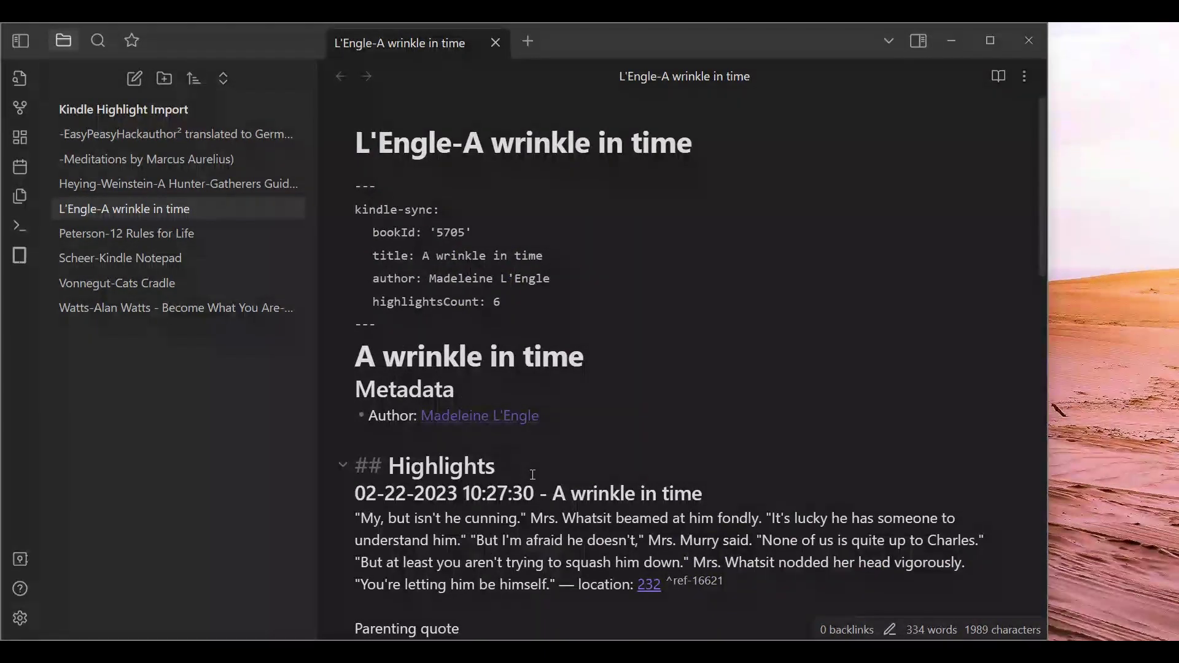
- Split the L'Engle-A wrinkle in time note by H3 headings with Note Refactor, then review its new highlight links
{"action": "key", "text": "ctrl+p"}
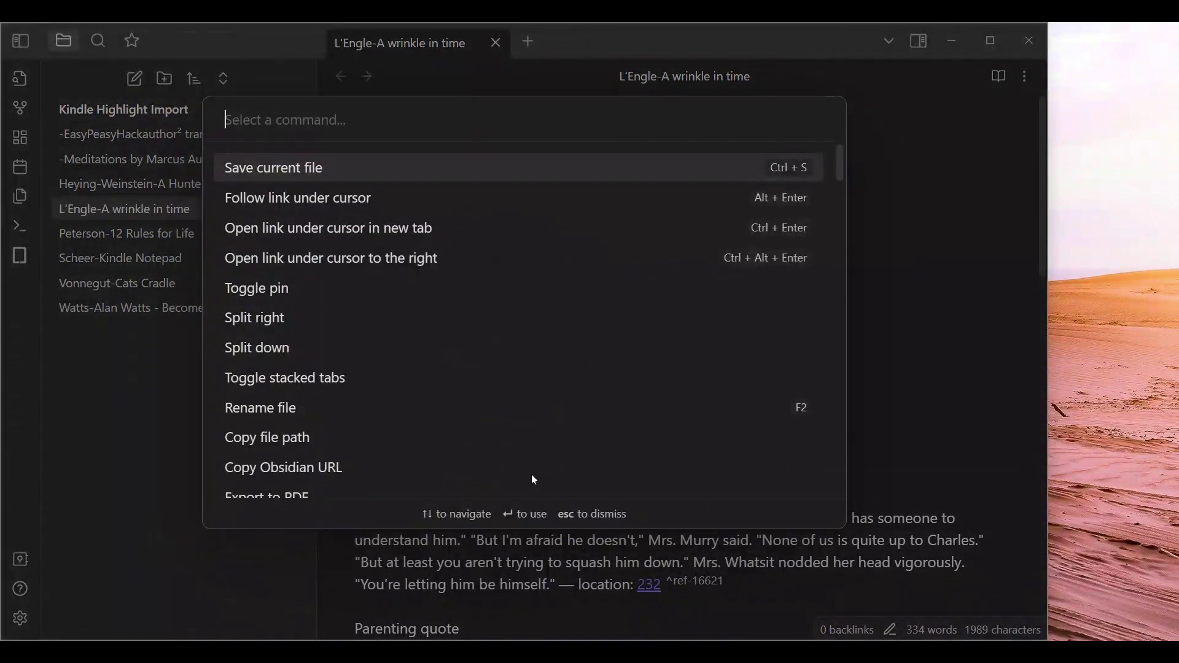
{"action": "type", "text": "refact"}
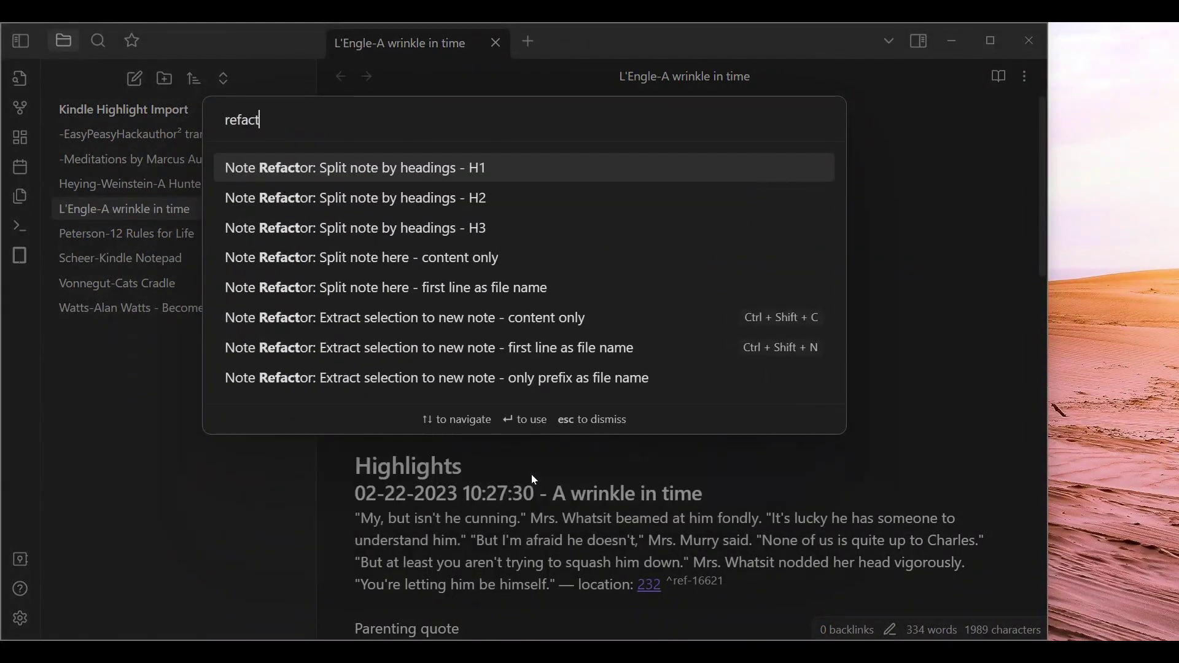
{"action": "key", "text": "Down"}
{"action": "key", "text": "Down"}
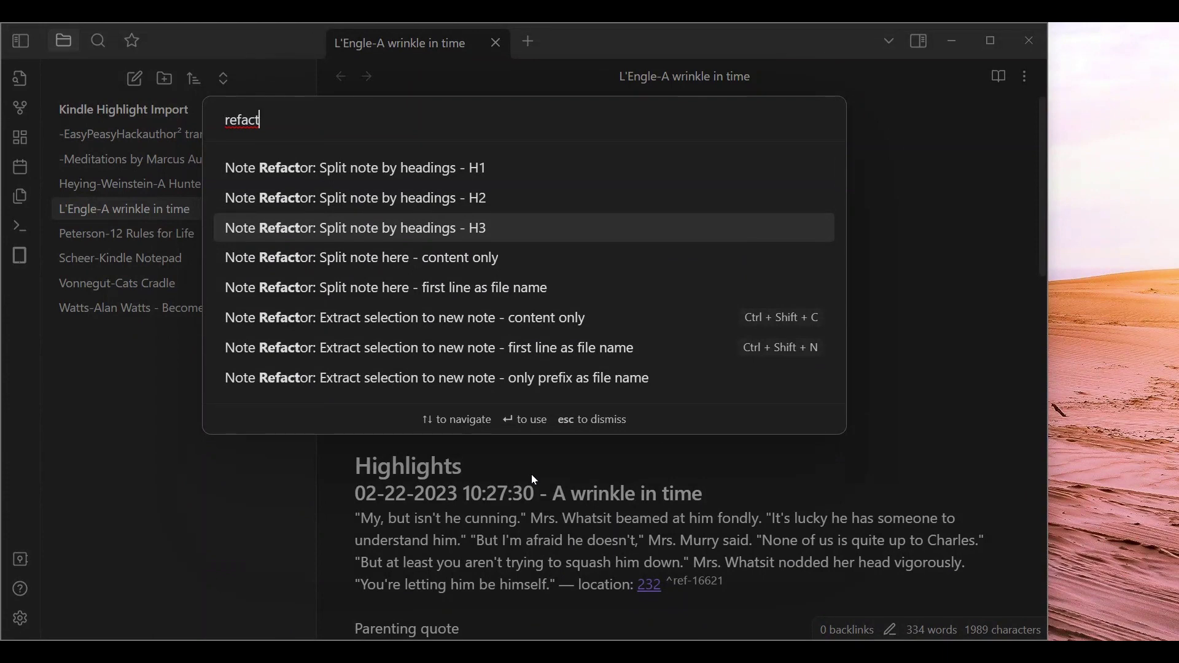
{"action": "key", "text": "Return"}
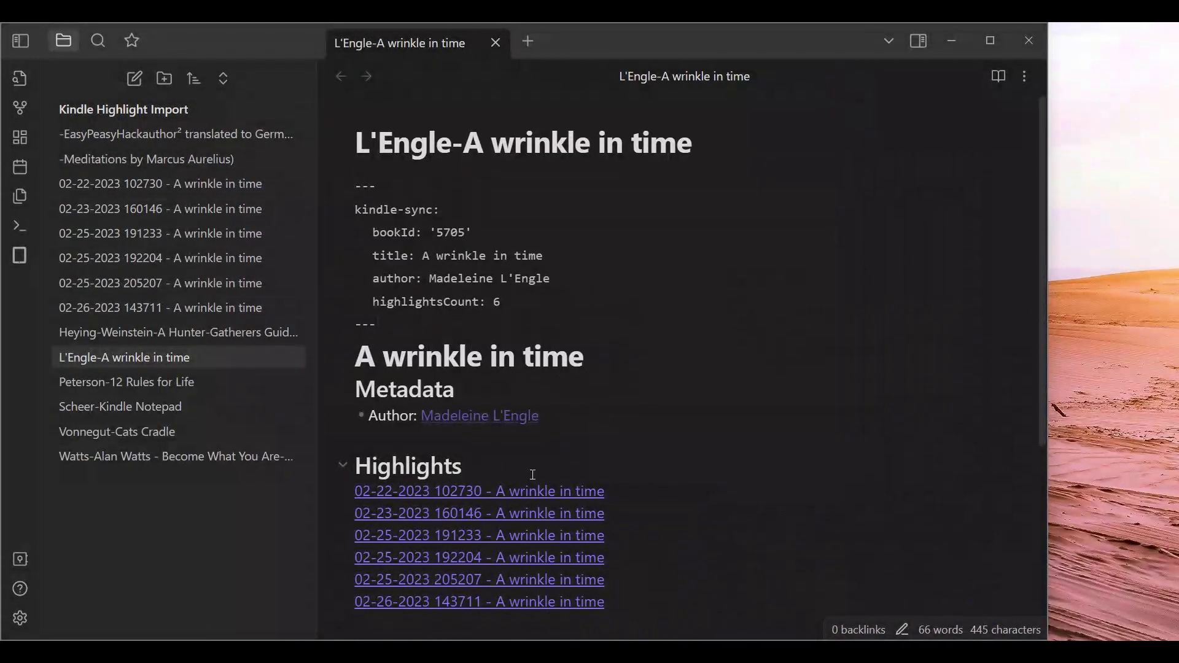
{"action": "scroll", "coordinate": [533, 475], "scroll_direction": "down", "scroll_amount": 2}
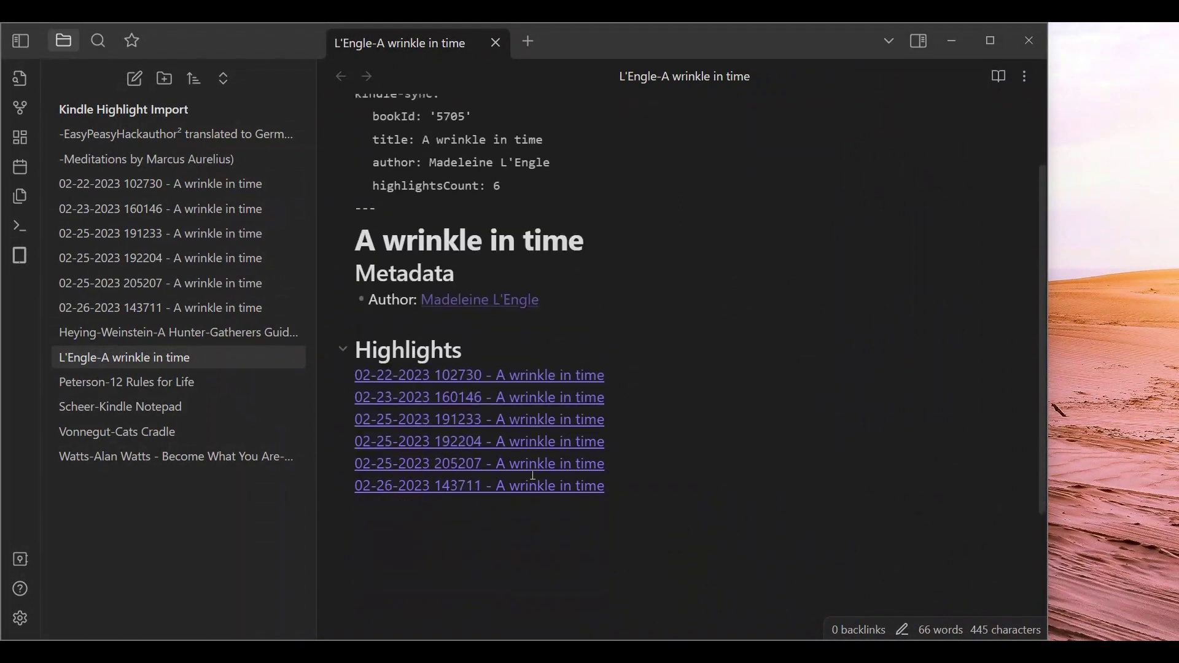
{"action": "left_click", "coordinate": [626, 479]}
{"action": "left_click", "coordinate": [496, 350]}
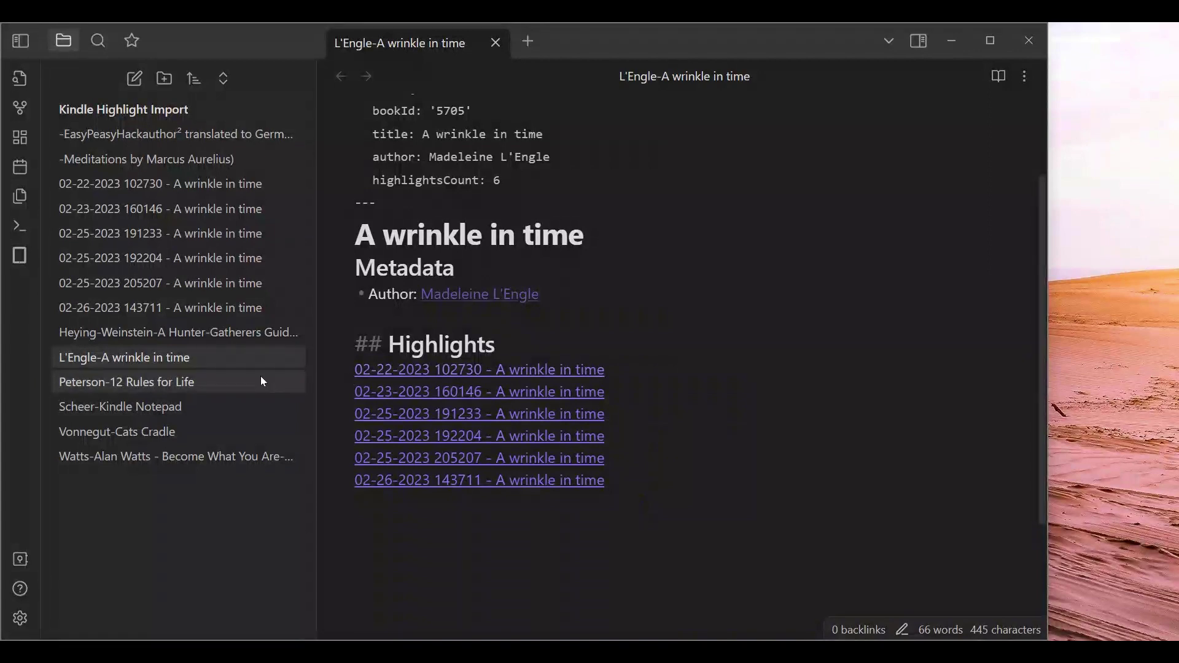
{"action": "left_click", "coordinate": [180, 183]}
{"action": "left_click", "coordinate": [180, 209]}
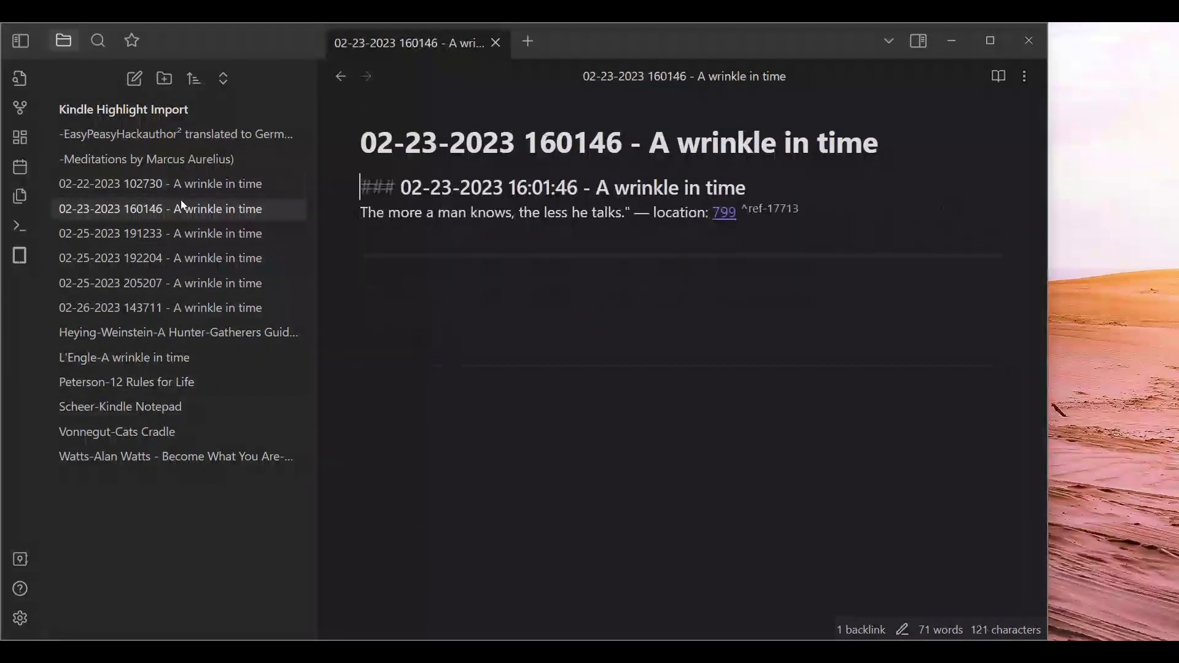
{"action": "left_click", "coordinate": [187, 233]}
{"action": "left_click", "coordinate": [190, 257]}
{"action": "left_click", "coordinate": [189, 277]}
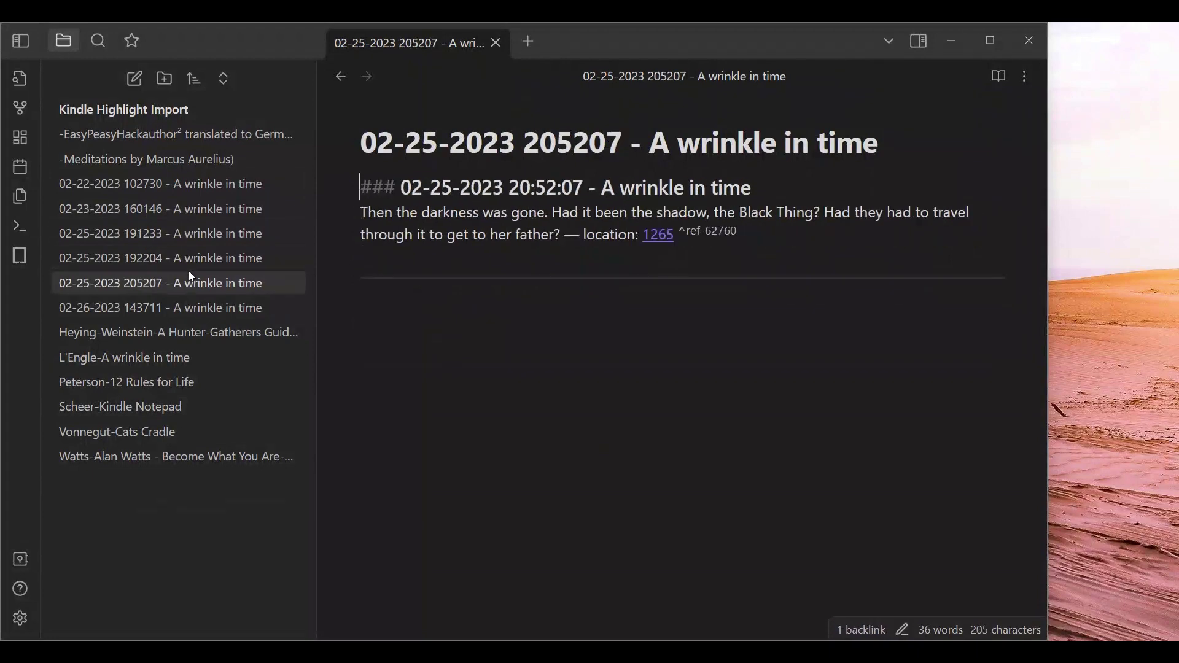
{"action": "left_click", "coordinate": [187, 307]}
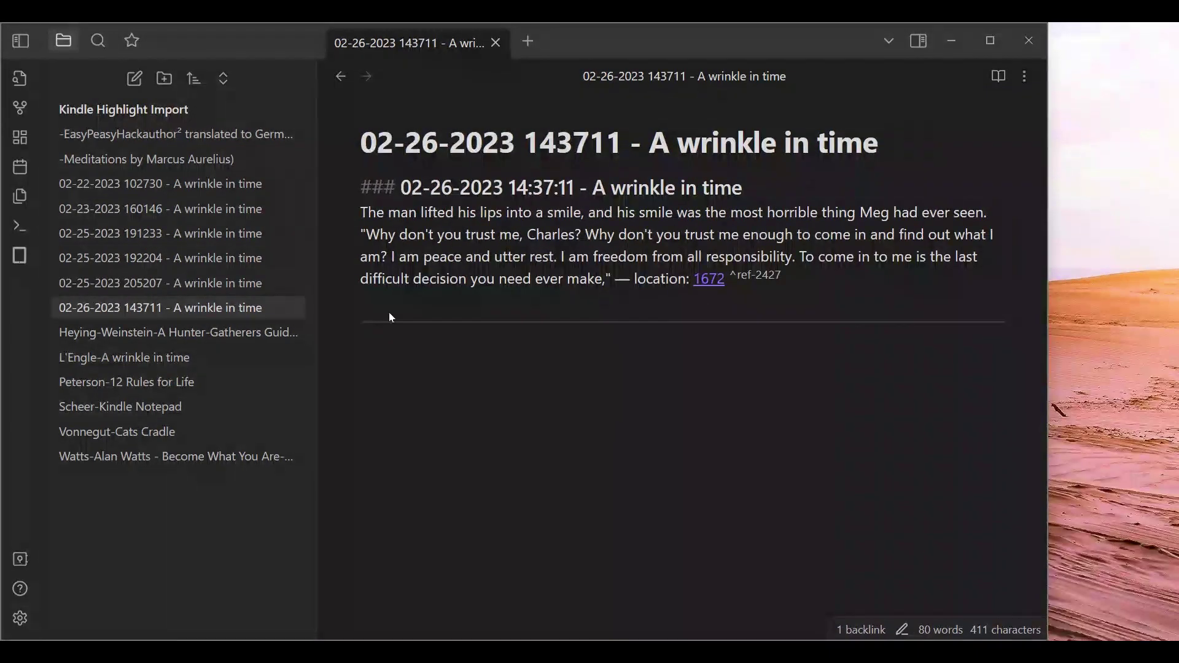
{"action": "left_click", "coordinate": [137, 182]}
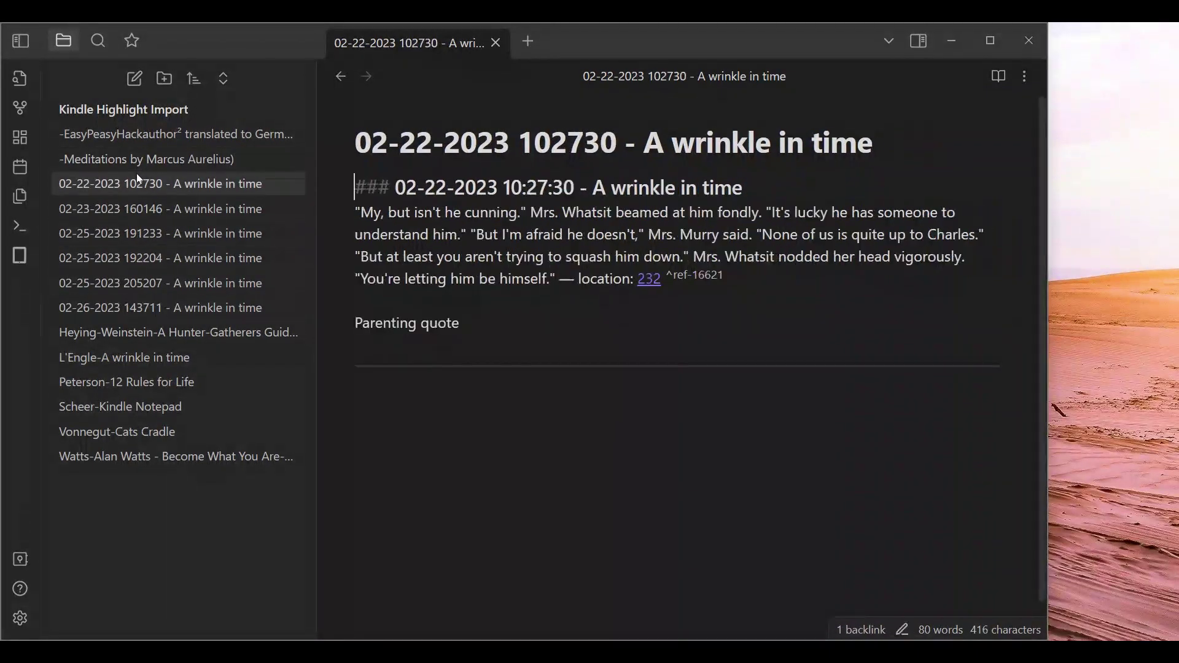
- Open the L'Engle-A wrinkle in time note and scroll to its highlights for editing
{"action": "left_click", "coordinate": [170, 361]}
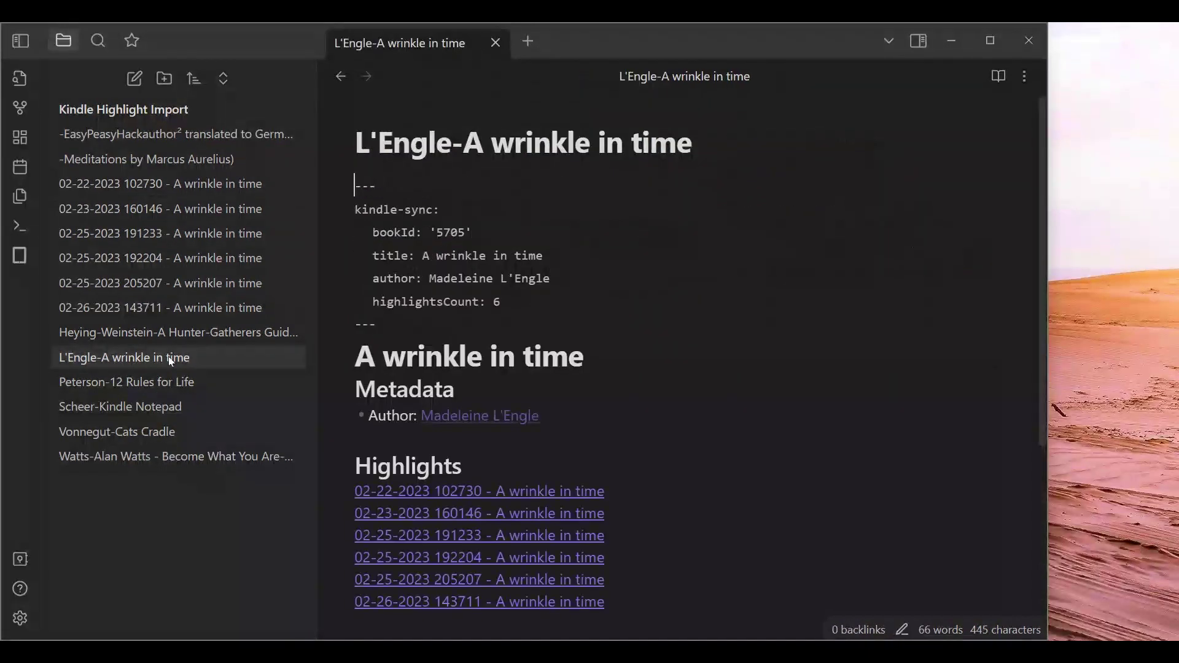
{"action": "left_click", "coordinate": [413, 350]}
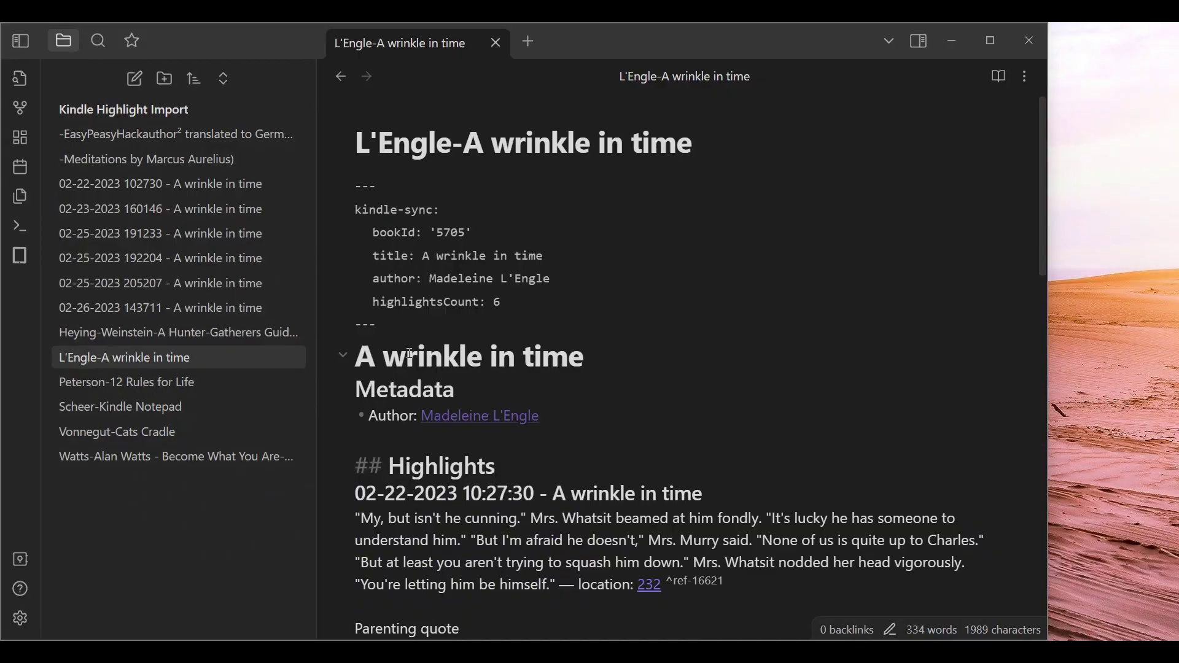
{"action": "scroll", "coordinate": [410, 354], "scroll_direction": "down", "scroll_amount": 5}
{"action": "left_click", "coordinate": [484, 344]}
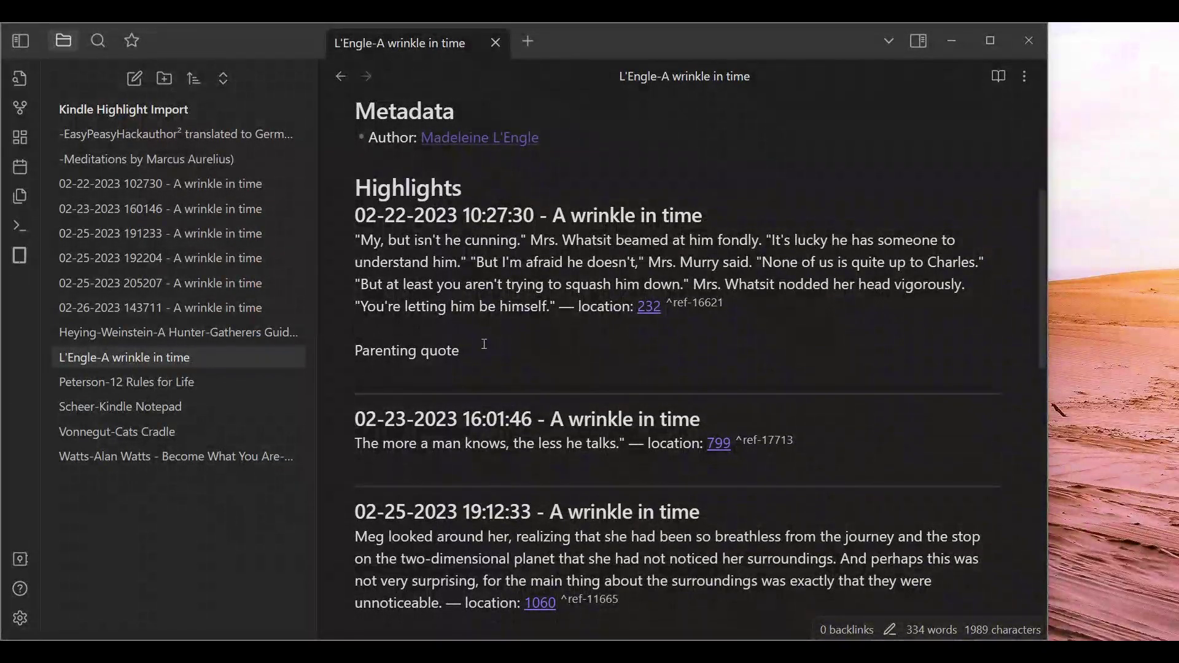
{"action": "left_click", "coordinate": [458, 465]}
{"action": "type", "text": "#daskdas"}
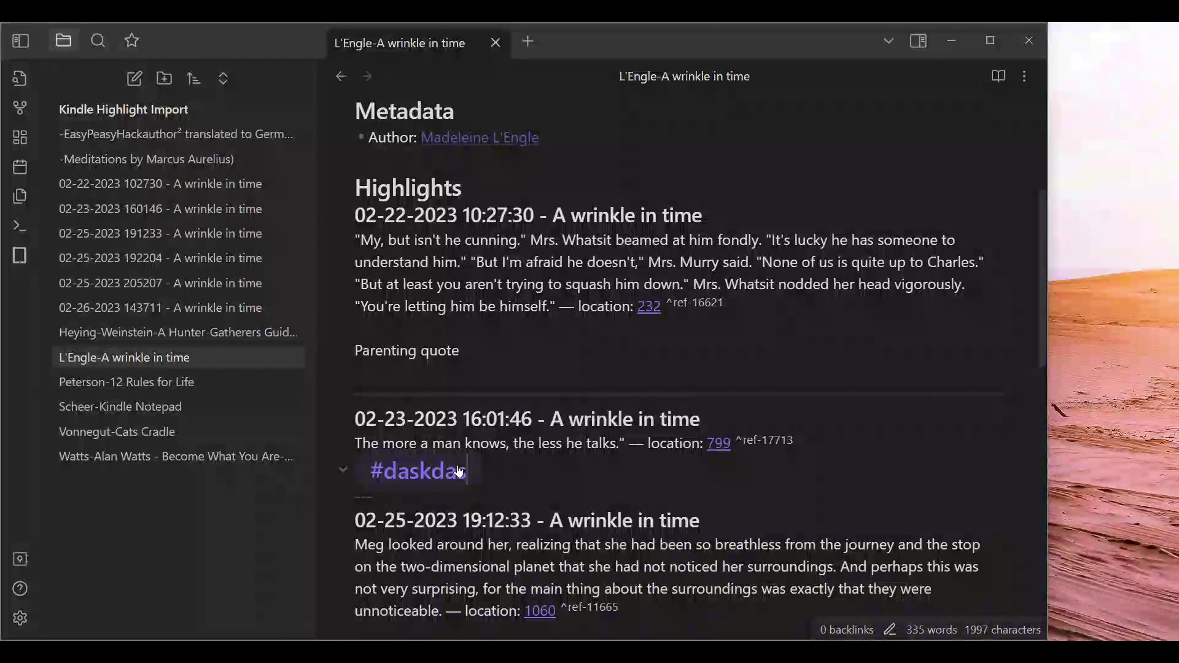
{"action": "key", "text": "Return"}
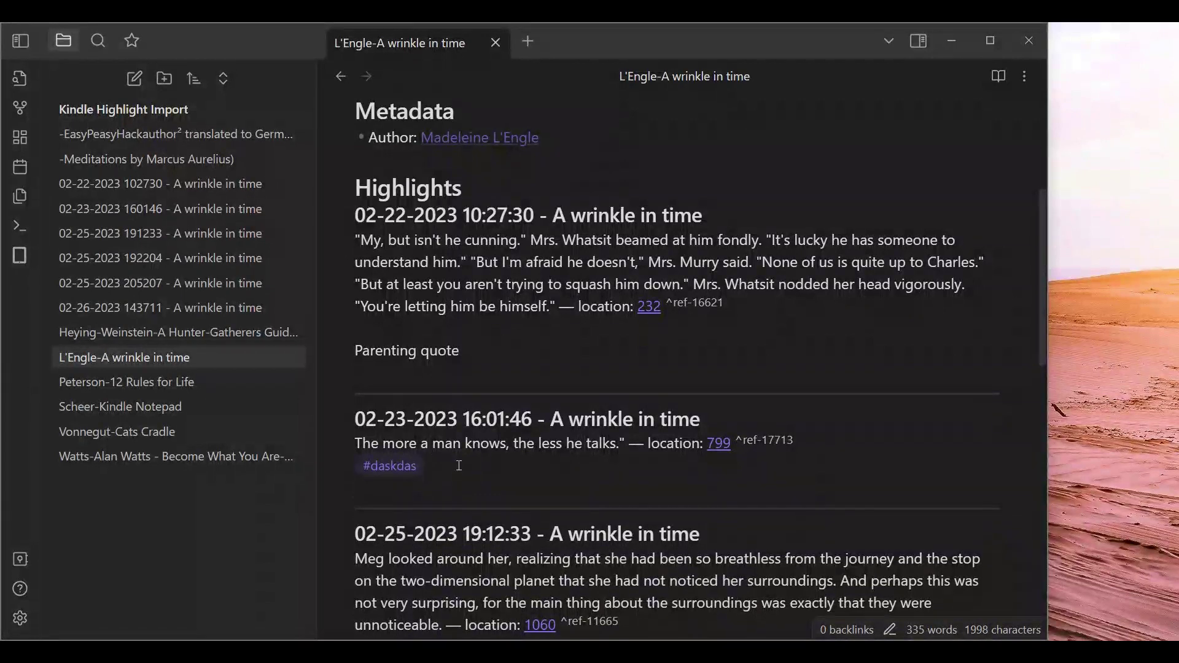
{"action": "type", "text": "$"}
{"action": "key", "text": "BackSpace"}
{"action": "type", "text": "#sadaskda"}
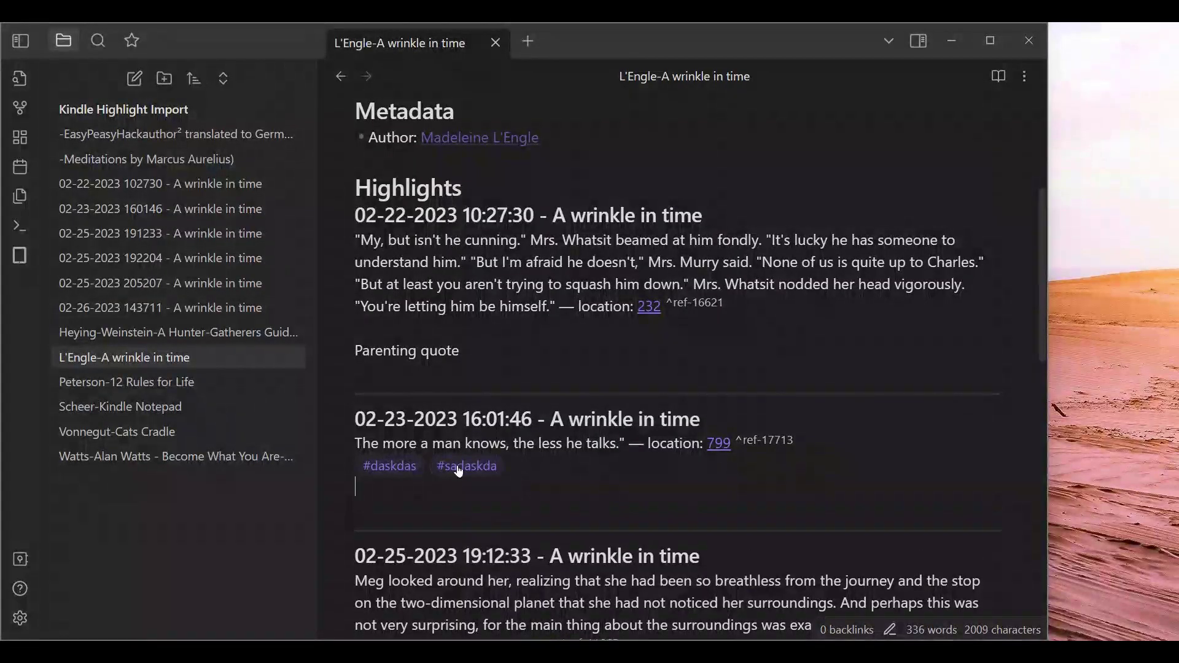
{"action": "scroll", "coordinate": [459, 471], "scroll_direction": "down", "scroll_amount": 3}
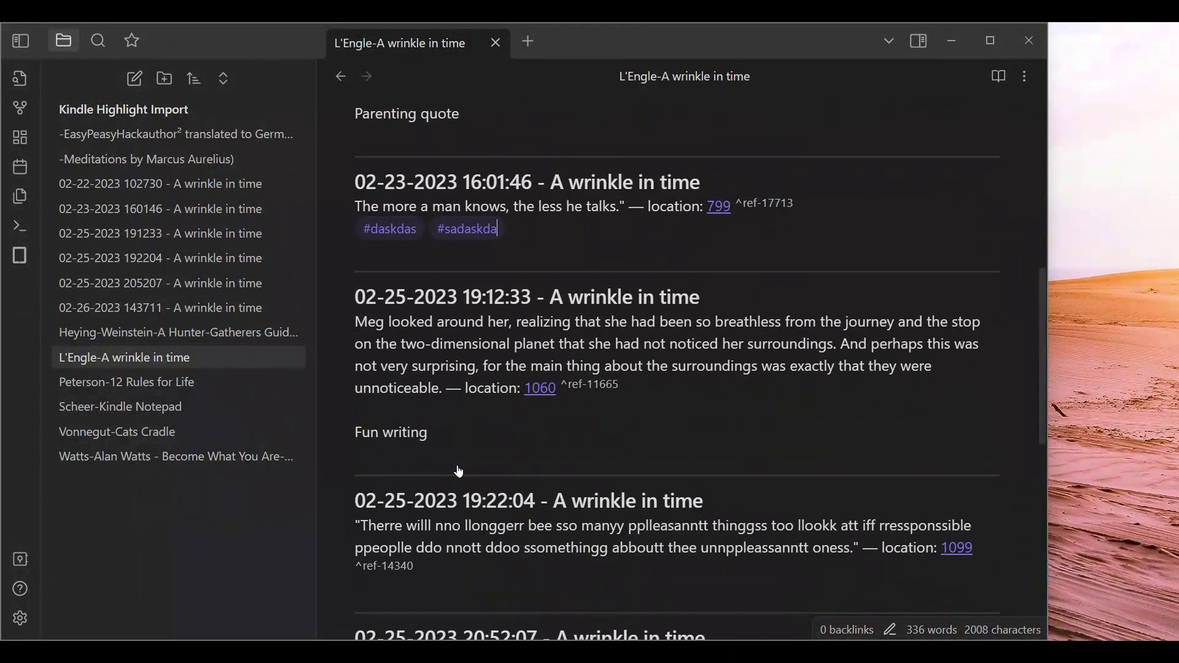
- Split the L'Engle-A wrinkle in time note by H3 headings again using Note Refactor
{"action": "key", "text": "ctrl+p"}
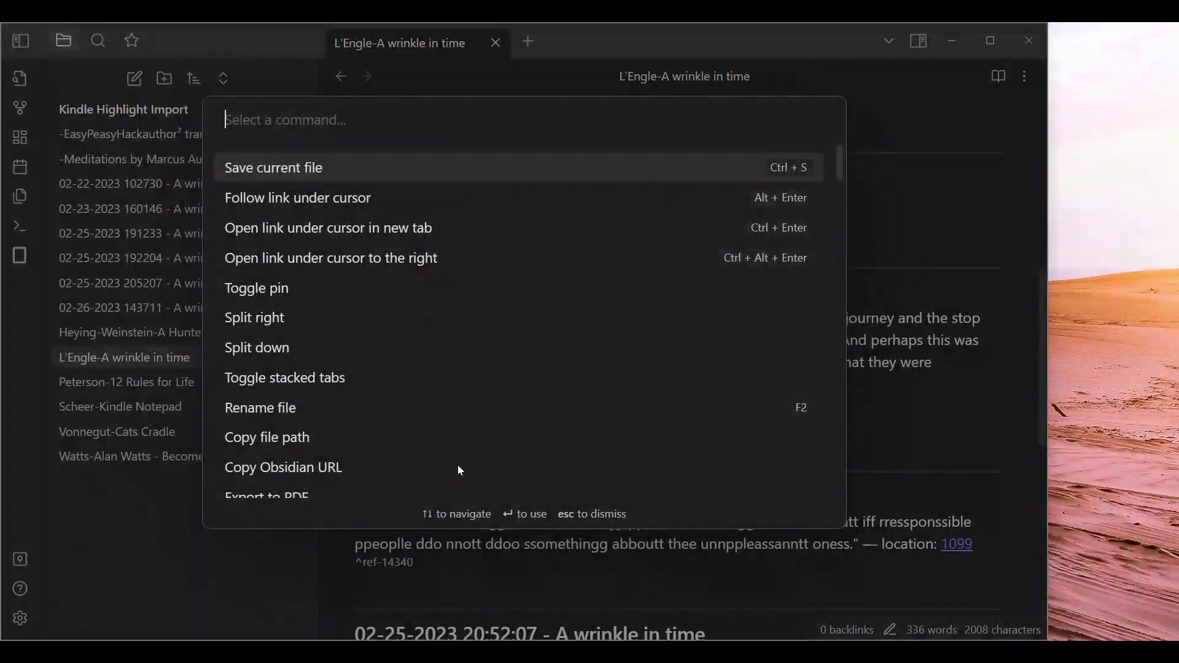
{"action": "type", "text": "refactor"}
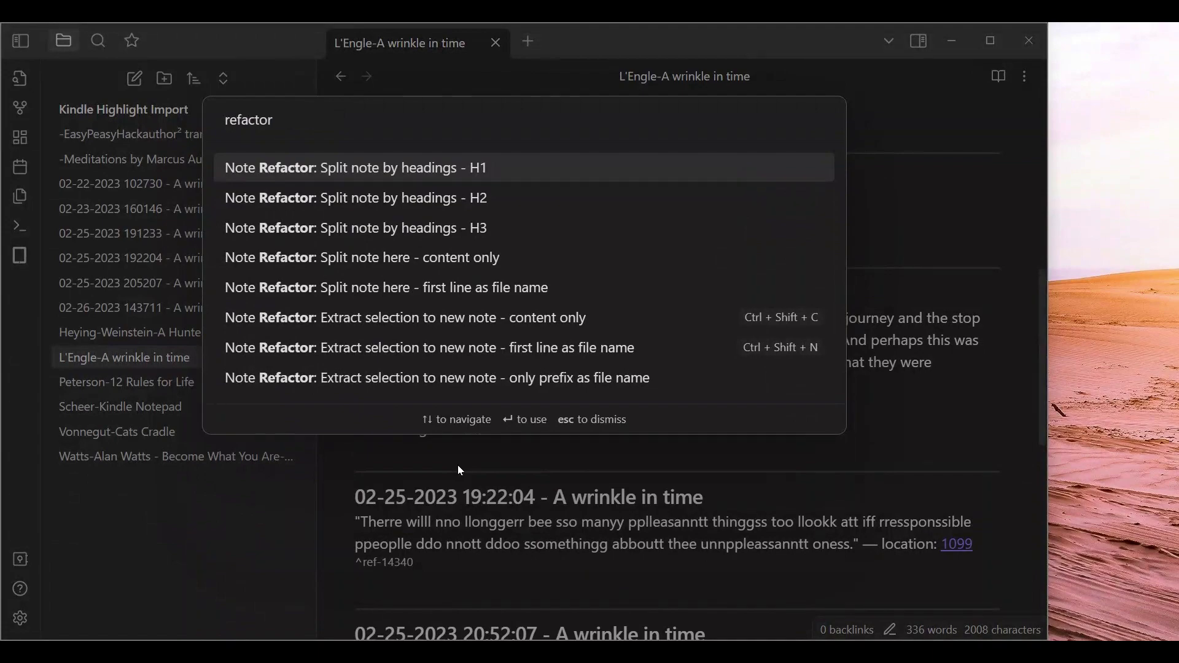
{"action": "key", "text": "Down"}
{"action": "key", "text": "Down"}
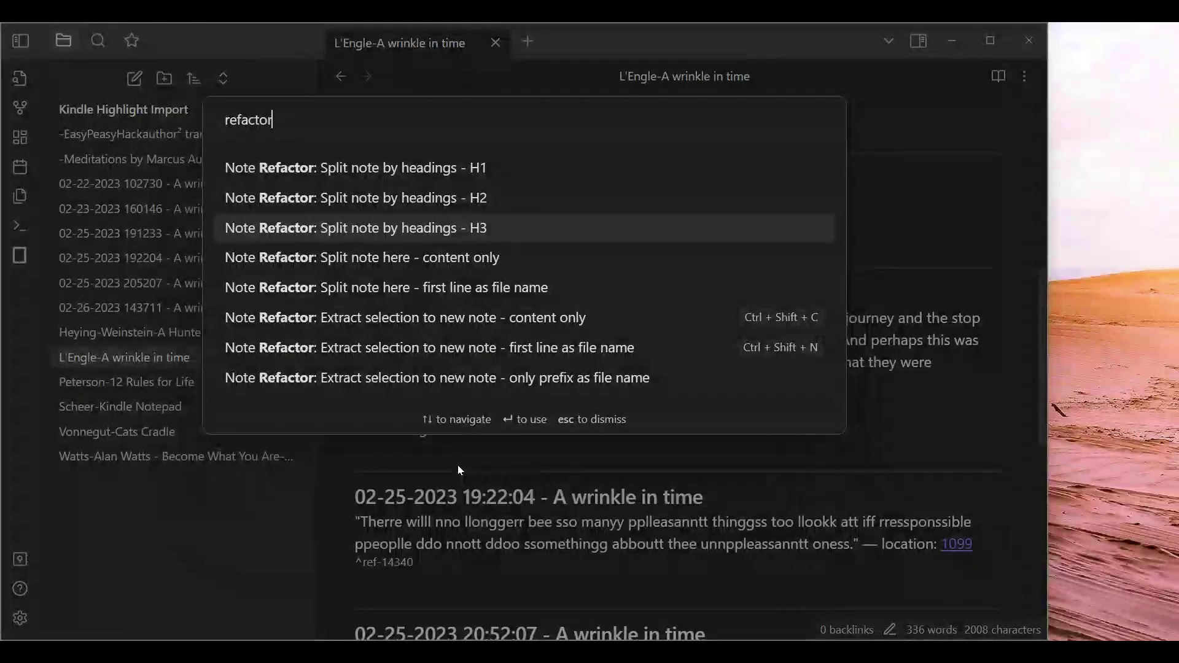
{"action": "key", "text": "Return"}
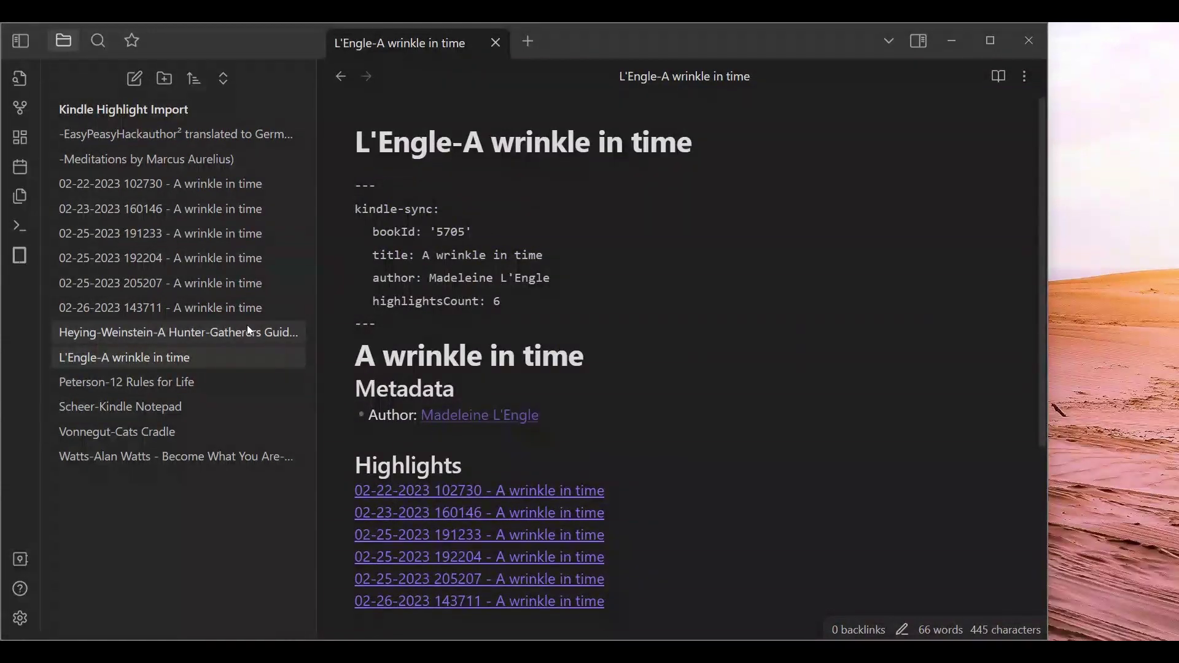
{"action": "left_click", "coordinate": [232, 293]}
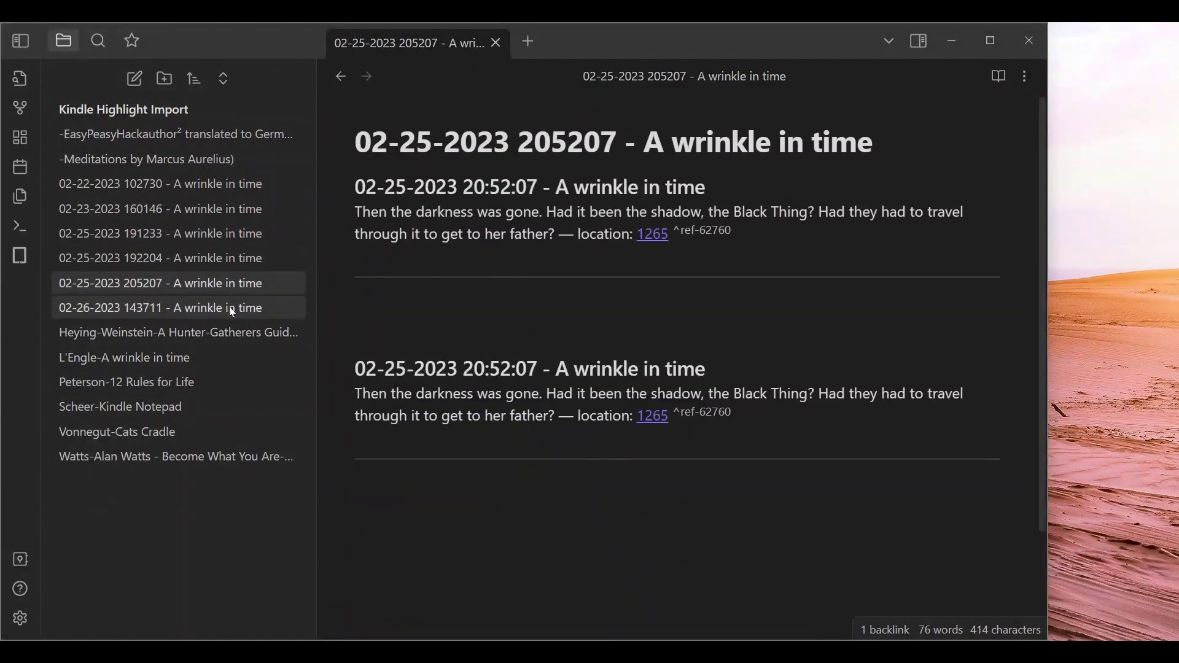
{"action": "left_click", "coordinate": [230, 308]}
{"action": "left_click", "coordinate": [210, 187]}
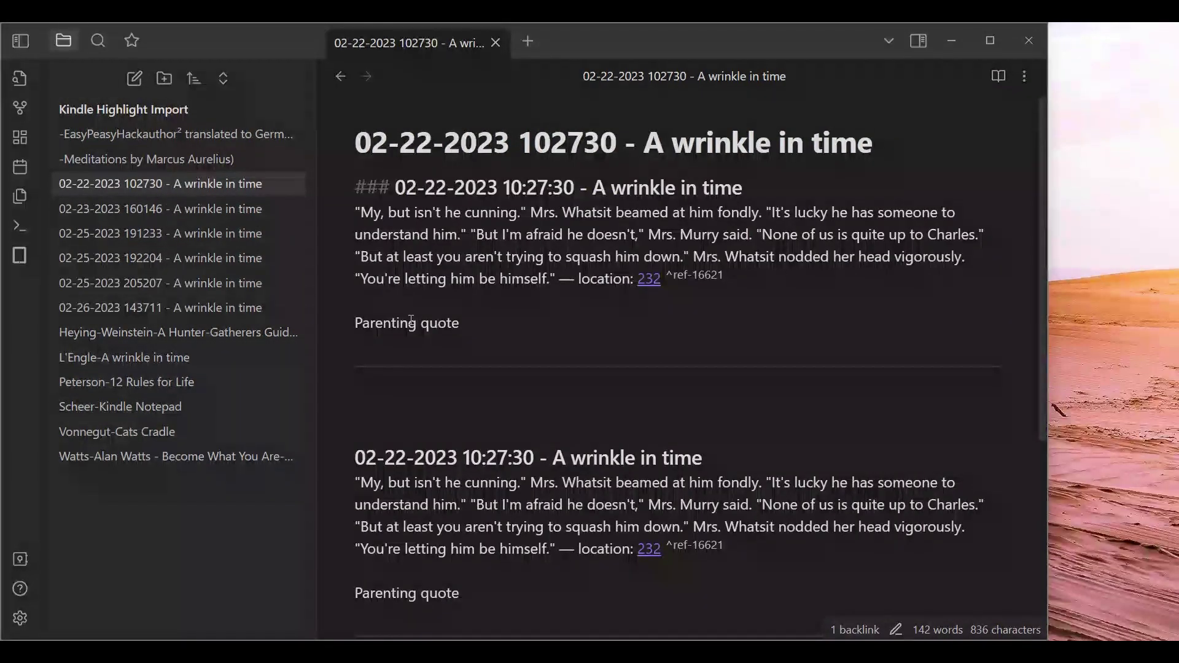
{"action": "scroll", "coordinate": [439, 355], "scroll_direction": "down", "scroll_amount": 4}
{"action": "scroll", "coordinate": [440, 355], "scroll_direction": "up", "scroll_amount": 3}
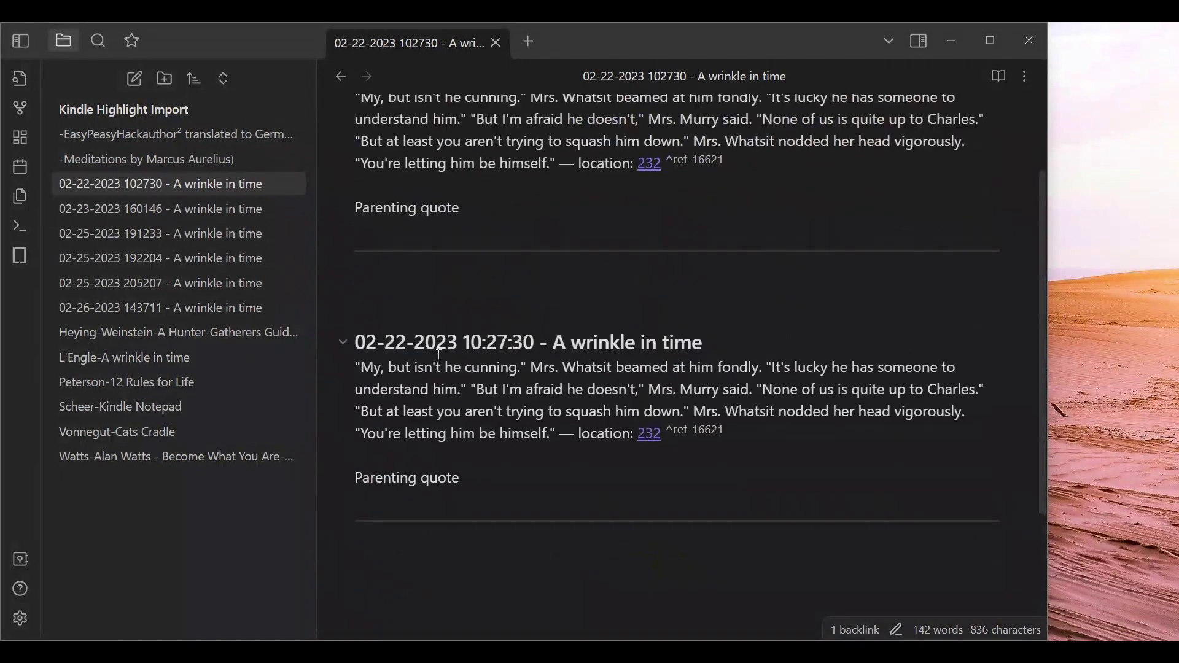
{"action": "left_click", "coordinate": [240, 217]}
{"action": "scroll", "coordinate": [487, 231], "scroll_direction": "down", "scroll_amount": 1}
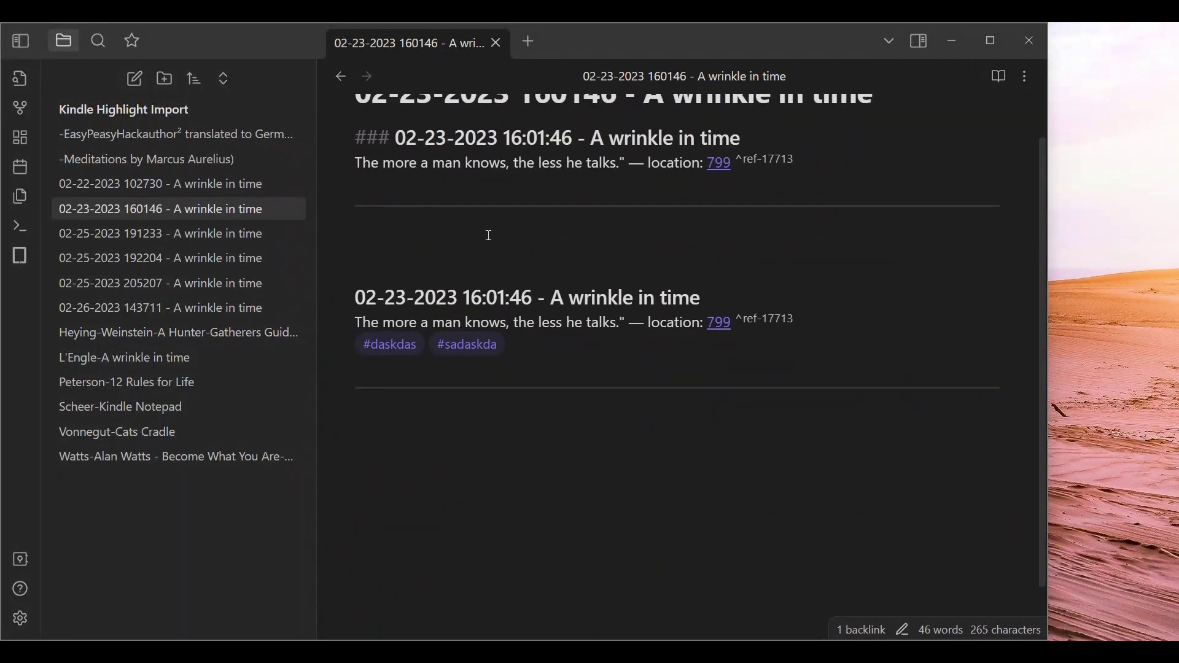
{"action": "scroll", "coordinate": [488, 215], "scroll_direction": "up", "scroll_amount": 1}
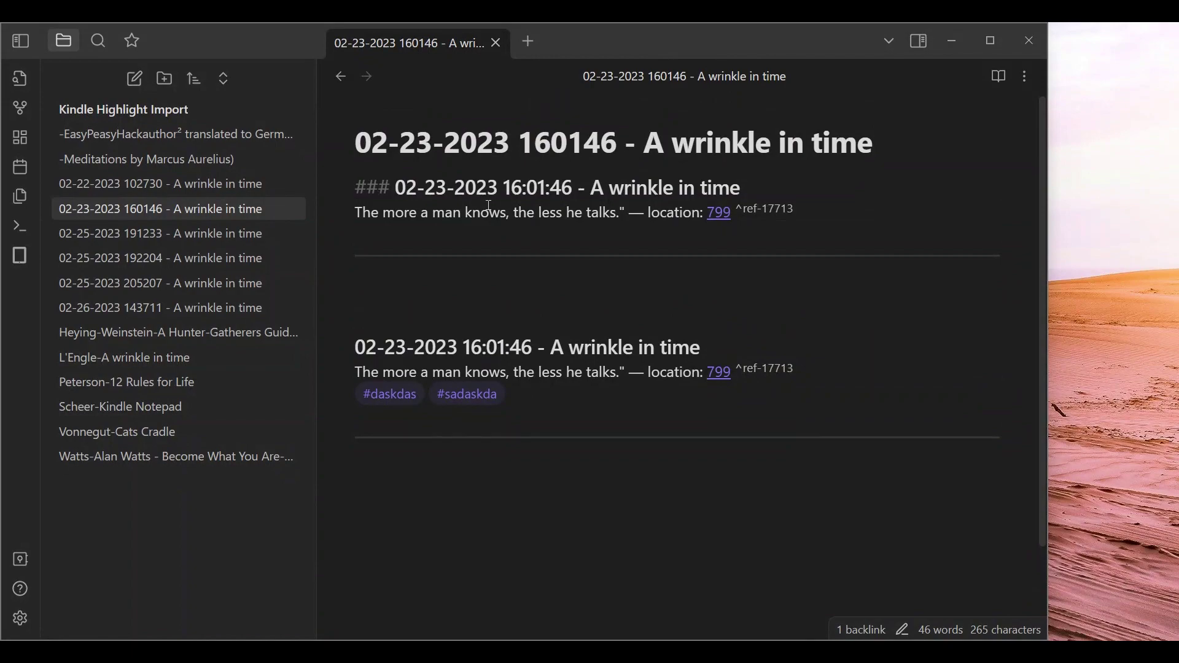